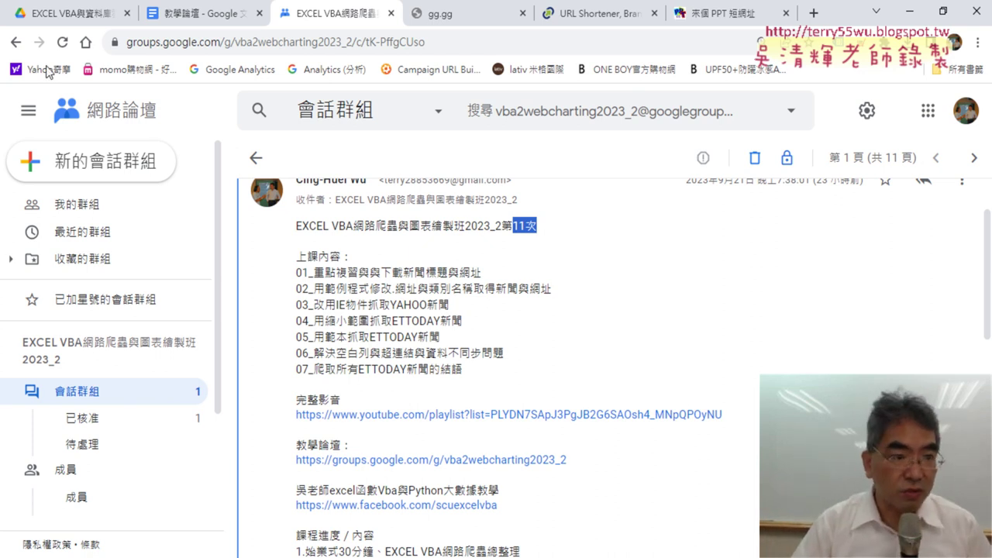
# Step: Return to the conversation list and close the Google Groups tab
pyautogui.click(16, 42)
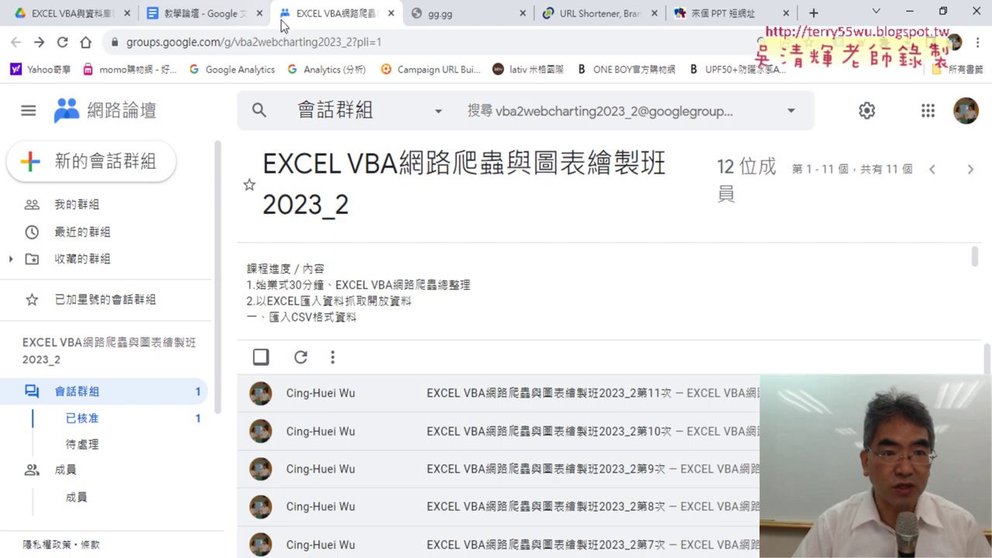
pyautogui.click(391, 13)
pyautogui.click(70, 13)
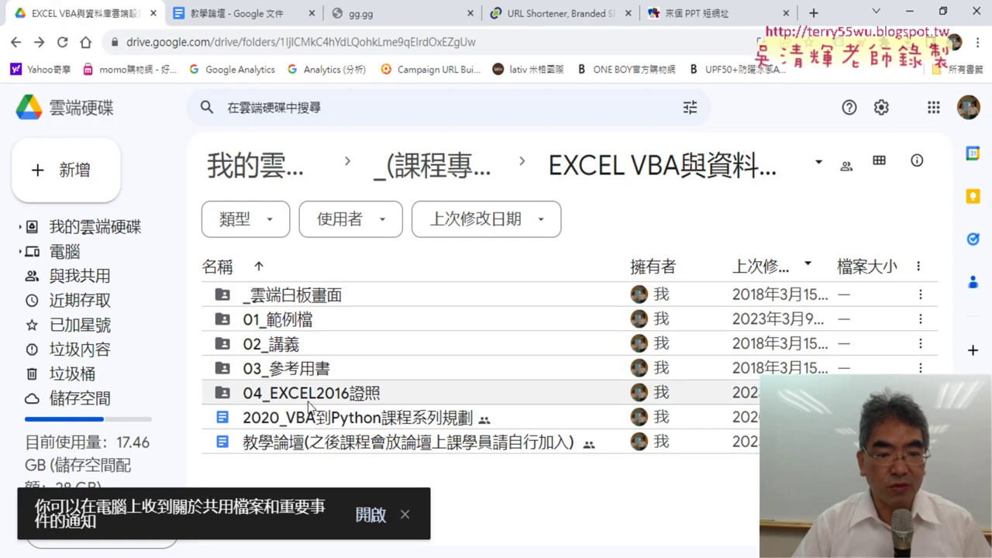
# Step: Open the 教學論壇 document and follow its groups.google.com/g/excelvba02 link
pyautogui.doubleClick(314, 443)
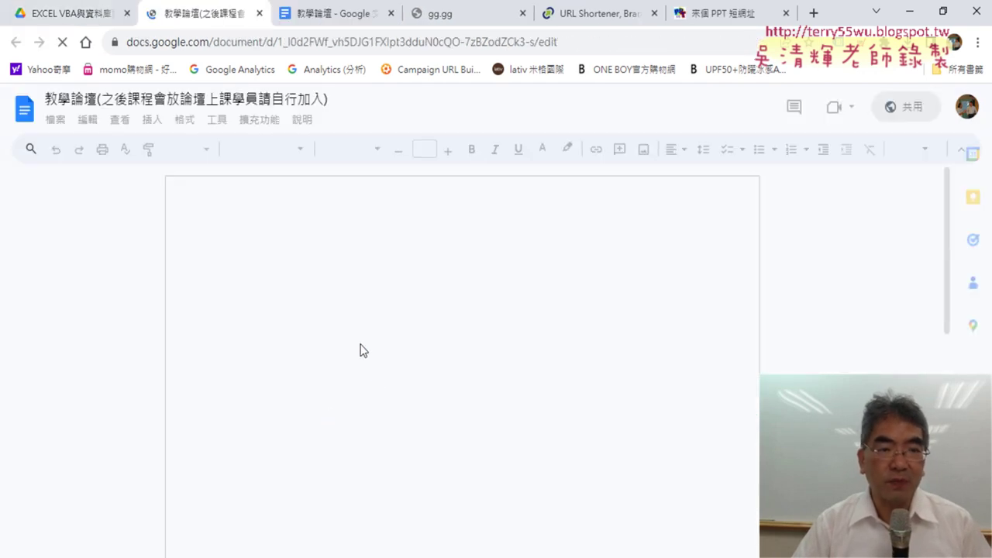
pyautogui.click(404, 294)
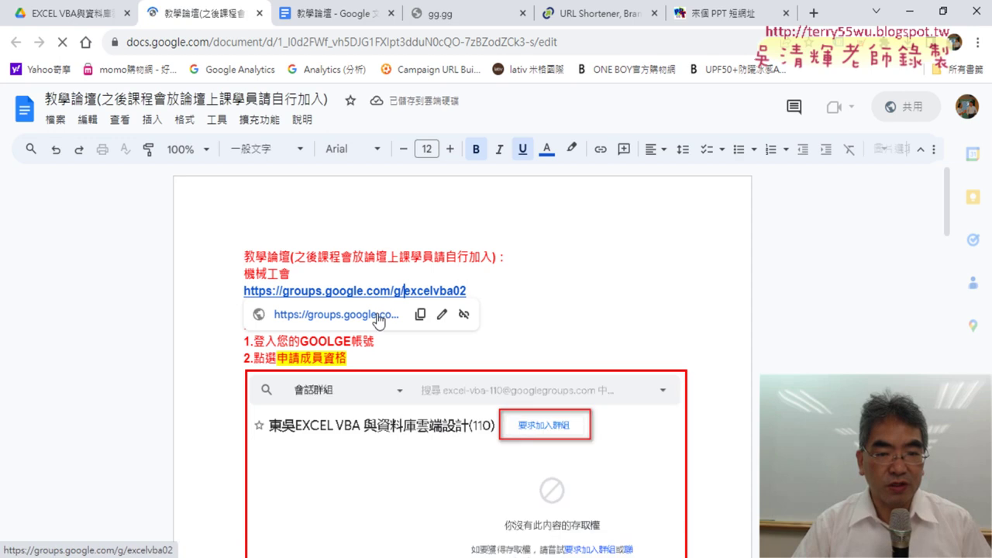
pyautogui.click(378, 317)
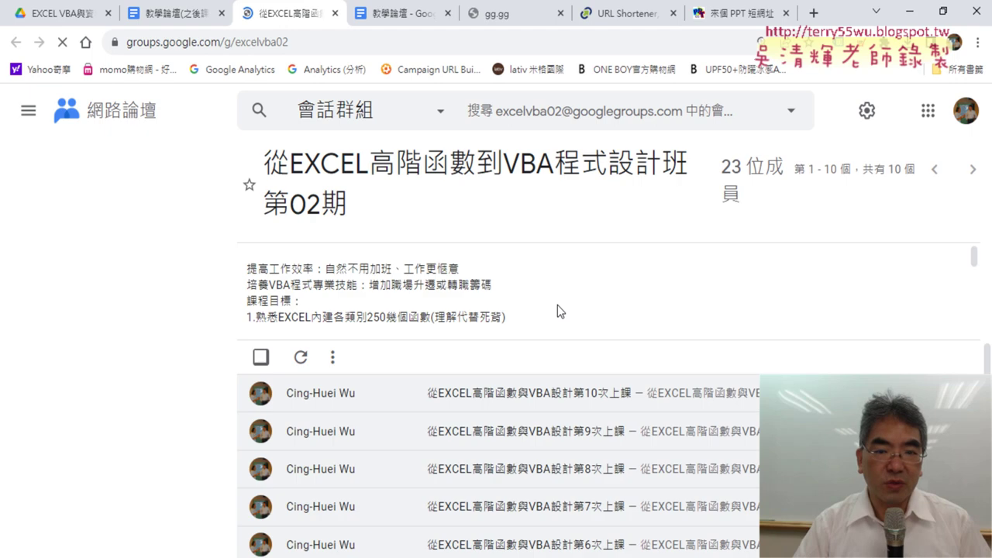
# Step: Open the 第10次上課 post and highlight the VLOOKUP topic in its 上課內容 list
pyautogui.click(582, 393)
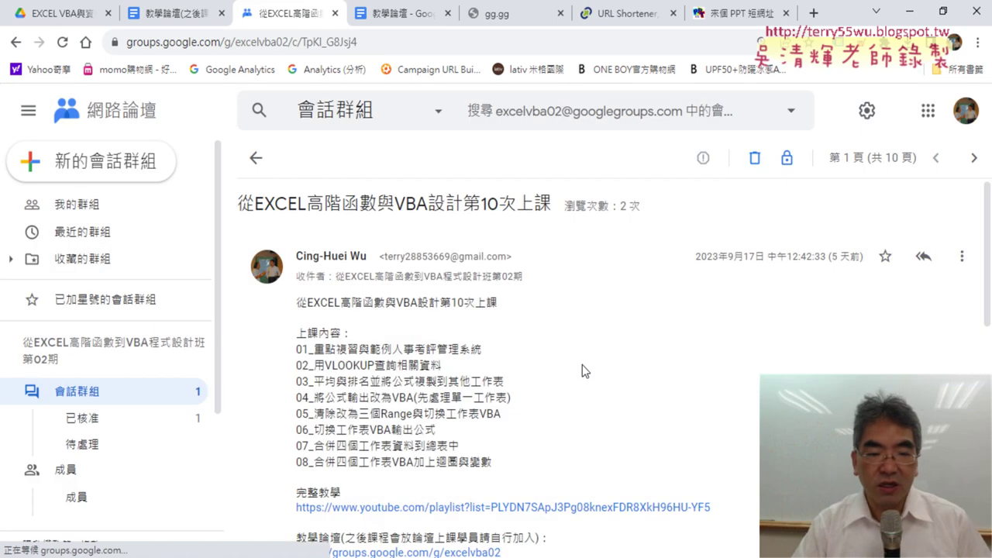
pyautogui.scroll(-2, 590, 362)
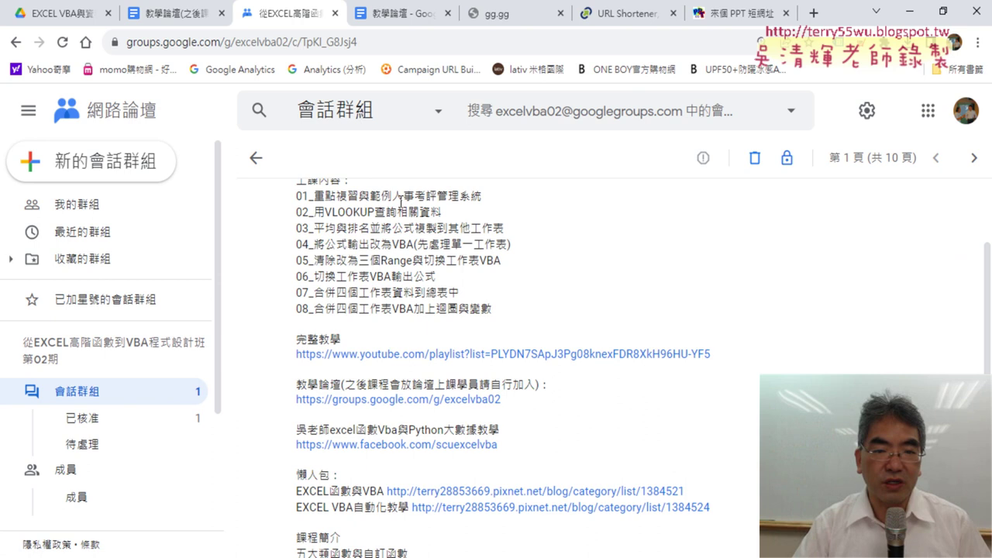
pyautogui.click(393, 196)
pyautogui.moveTo(394, 197)
pyautogui.mouseDown()
pyautogui.moveTo(298, 182)
pyautogui.moveTo(482, 225)
pyautogui.mouseUp()
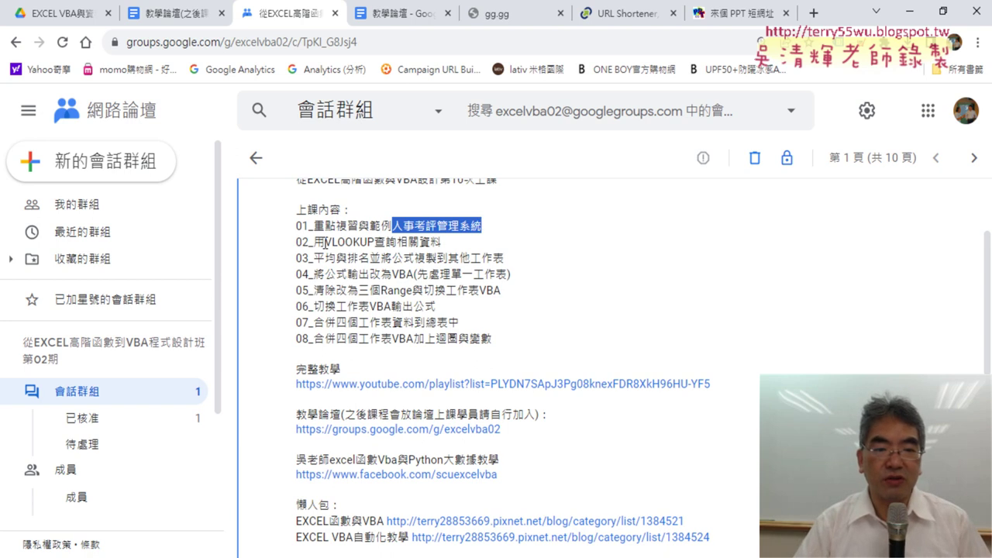
pyautogui.moveTo(325, 242); pyautogui.dragTo(396, 244)
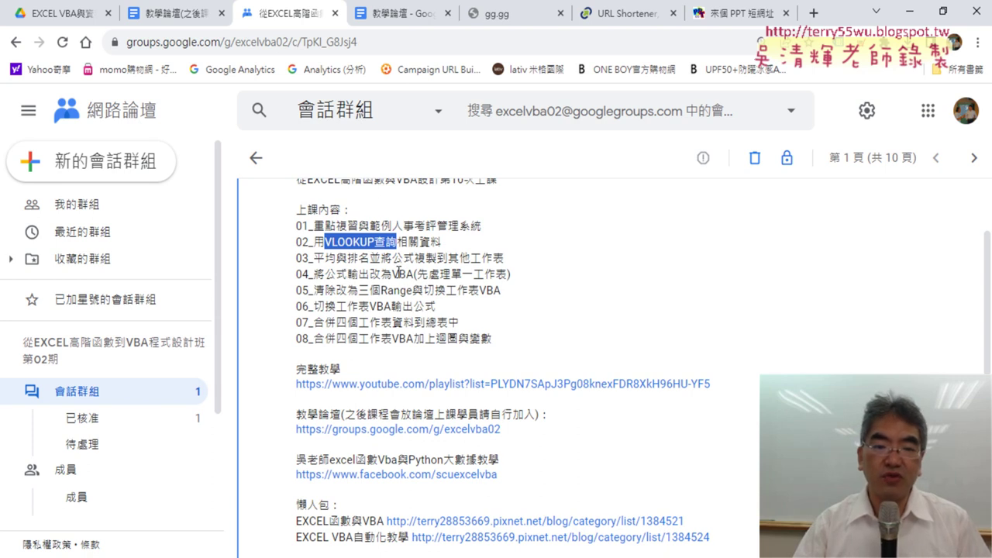
pyautogui.moveTo(392, 274)
pyautogui.mouseDown()
pyautogui.moveTo(418, 276)
pyautogui.moveTo(402, 275)
pyautogui.mouseUp()
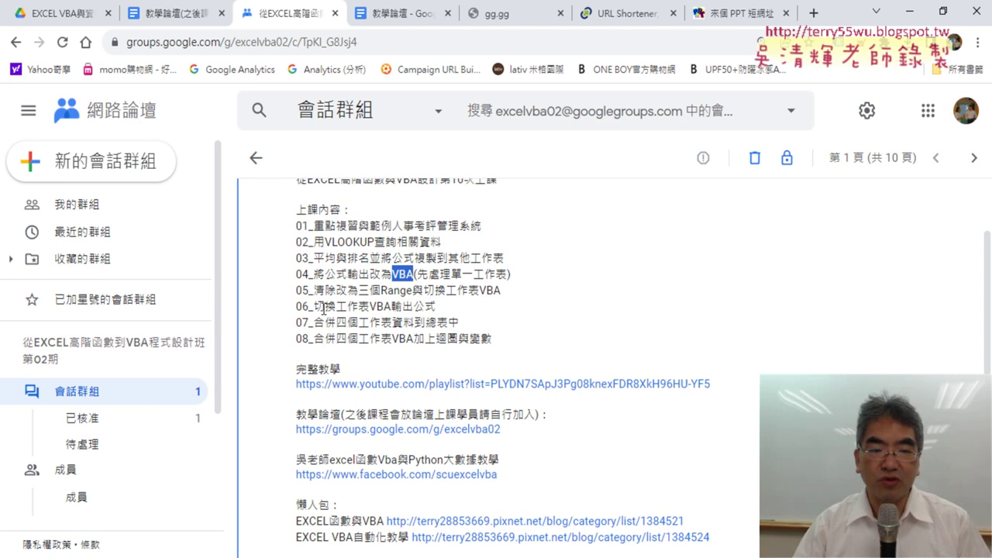
pyautogui.moveTo(314, 307); pyautogui.dragTo(371, 306)
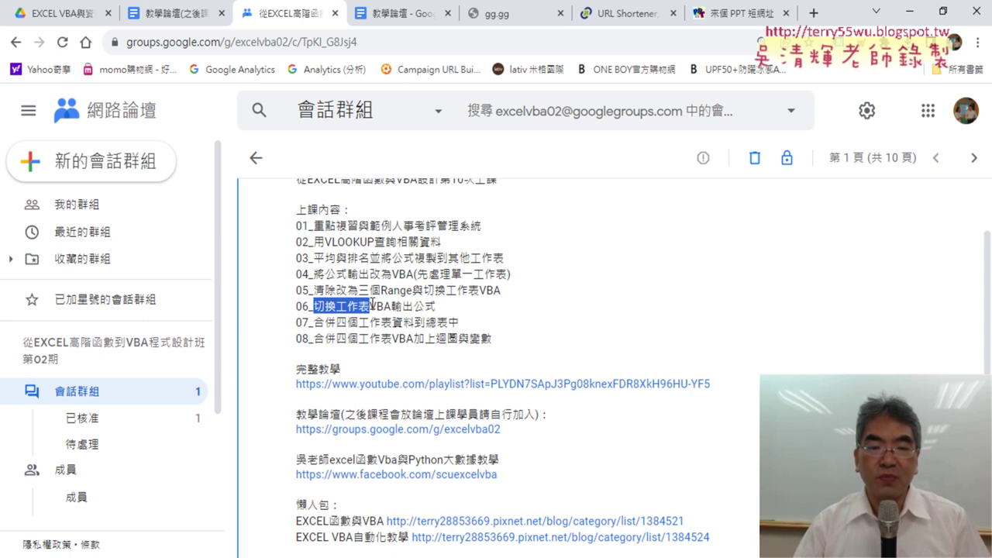
# Step: Highlight 合併四個工作表 and Range in the lesson list, then return to Google Drive
pyautogui.moveTo(315, 322); pyautogui.dragTo(393, 322)
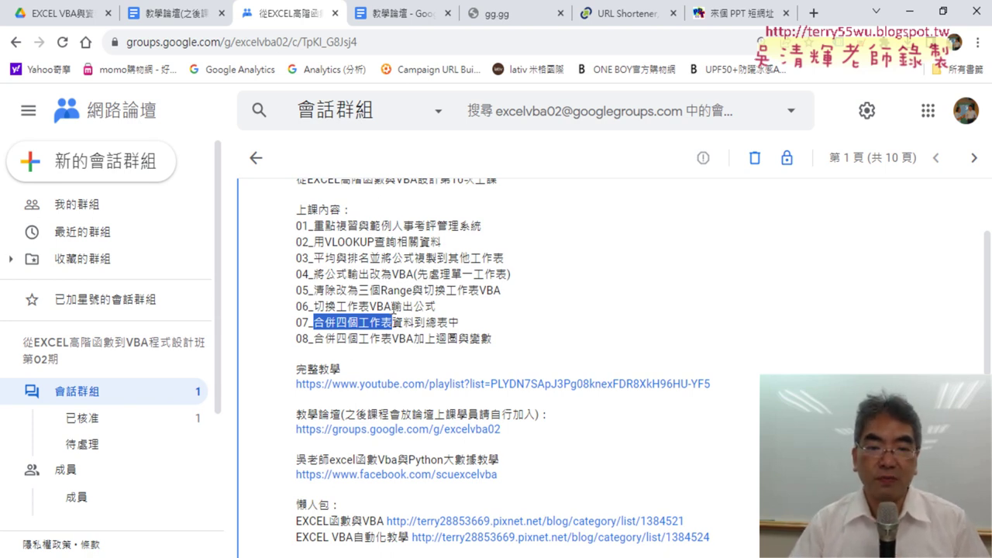
pyautogui.moveTo(382, 290); pyautogui.dragTo(416, 290)
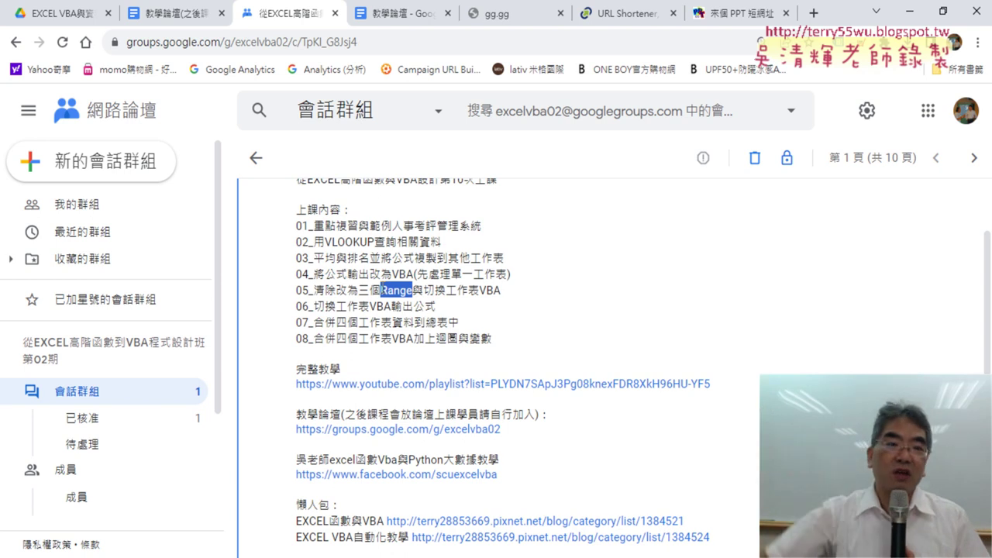
pyautogui.click(70, 13)
# Step: Go through _雲端白板畫面 > 05_檢視與參照函數 and open 範例_VLOOKUP人事考評管理系統
pyautogui.doubleClick(345, 299)
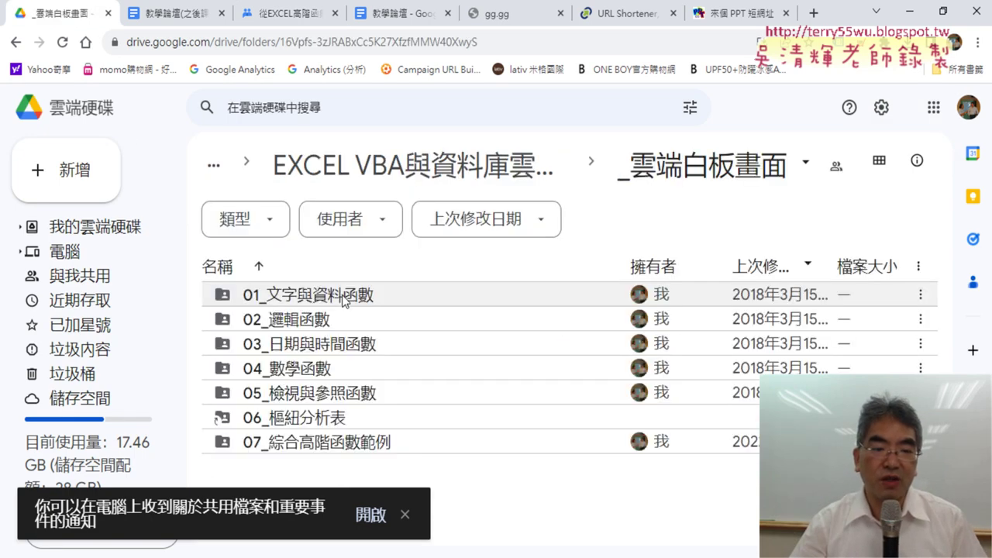
pyautogui.doubleClick(333, 394)
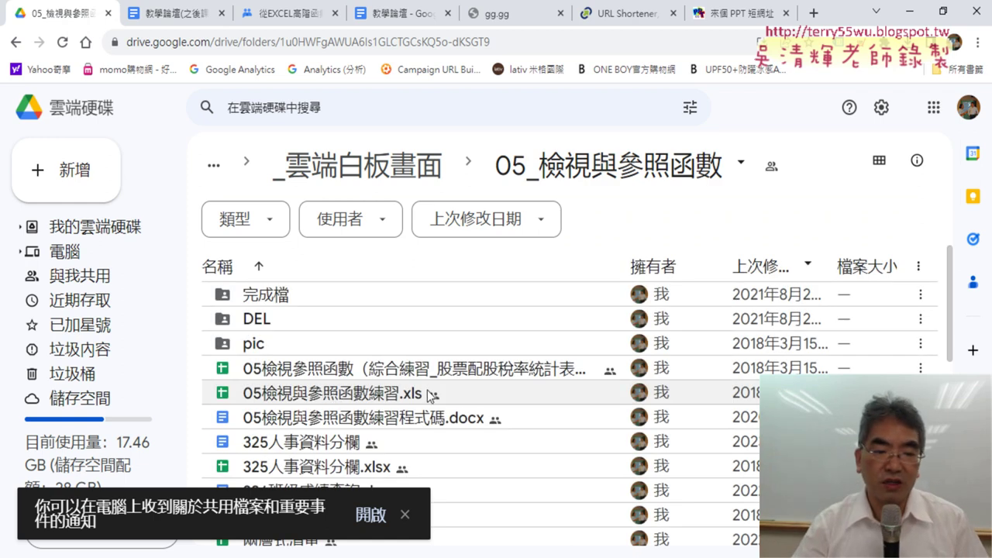
pyautogui.scroll(-3, 441, 384)
pyautogui.scroll(2, 441, 386)
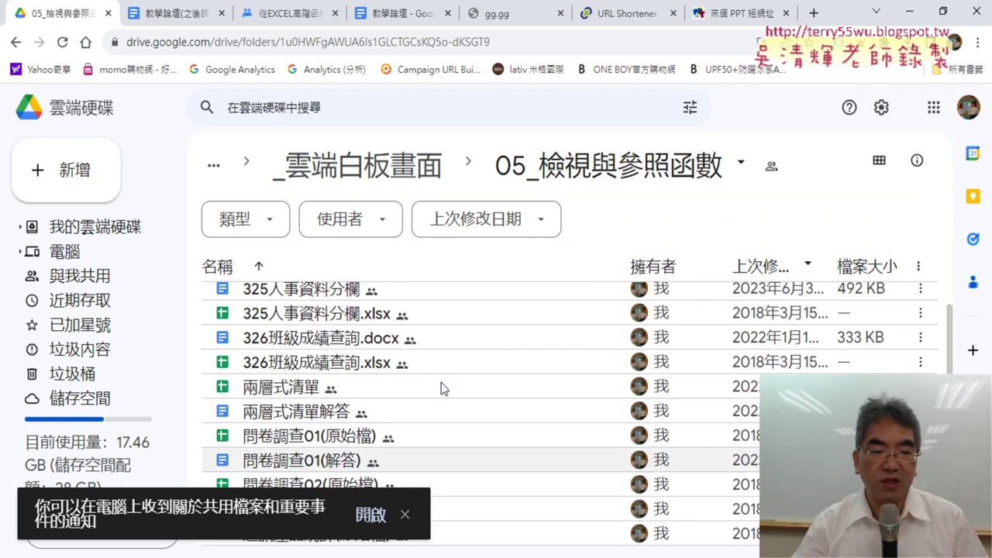
pyautogui.scroll(2, 441, 385)
pyautogui.scroll(-3, 441, 382)
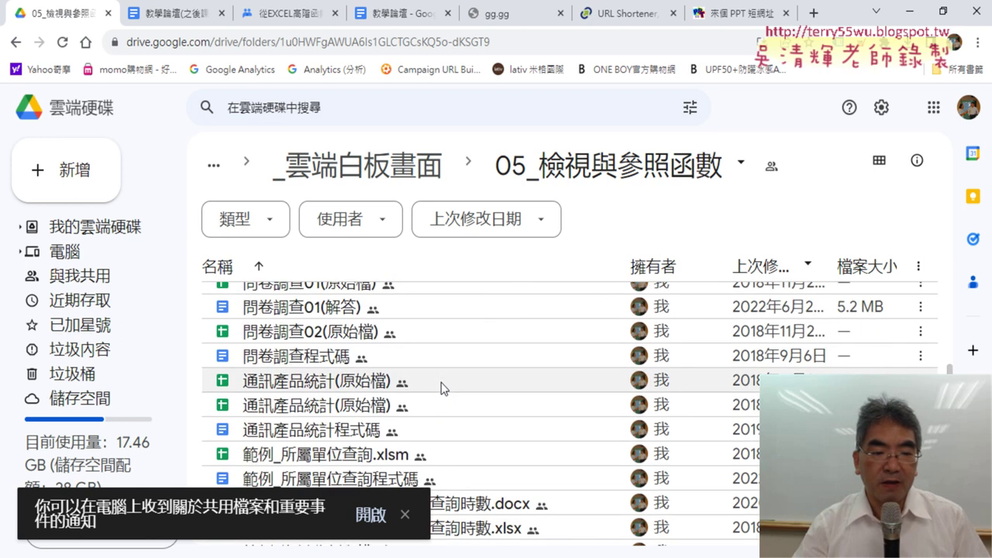
pyautogui.scroll(-3, 441, 382)
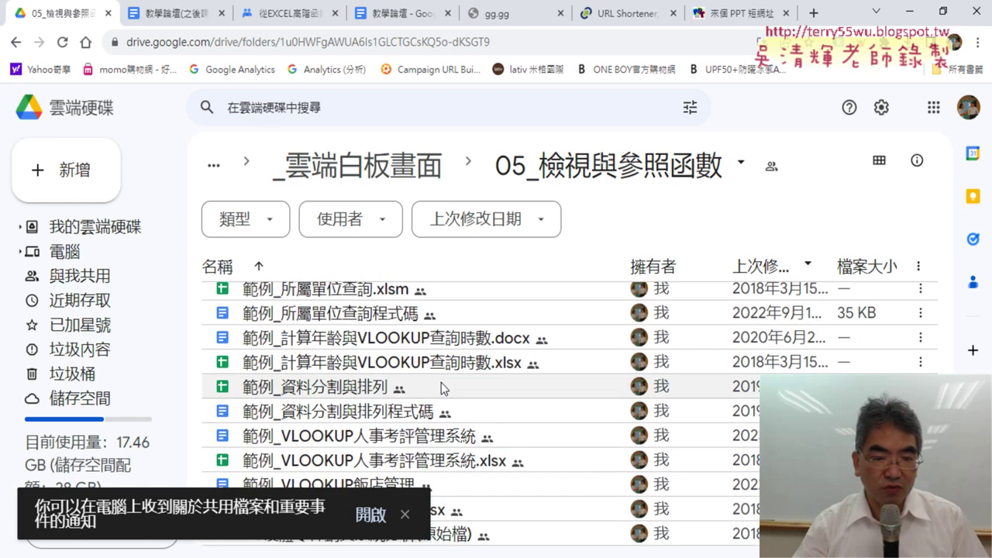
pyautogui.scroll(2, 441, 382)
pyautogui.scroll(2, 441, 382)
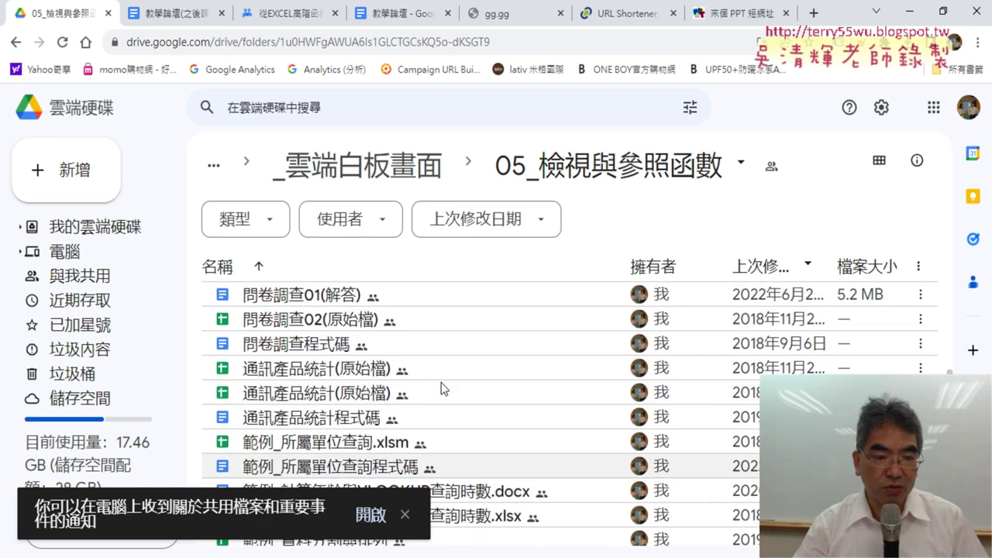
pyautogui.scroll(-3, 475, 388)
pyautogui.scroll(-3, 475, 394)
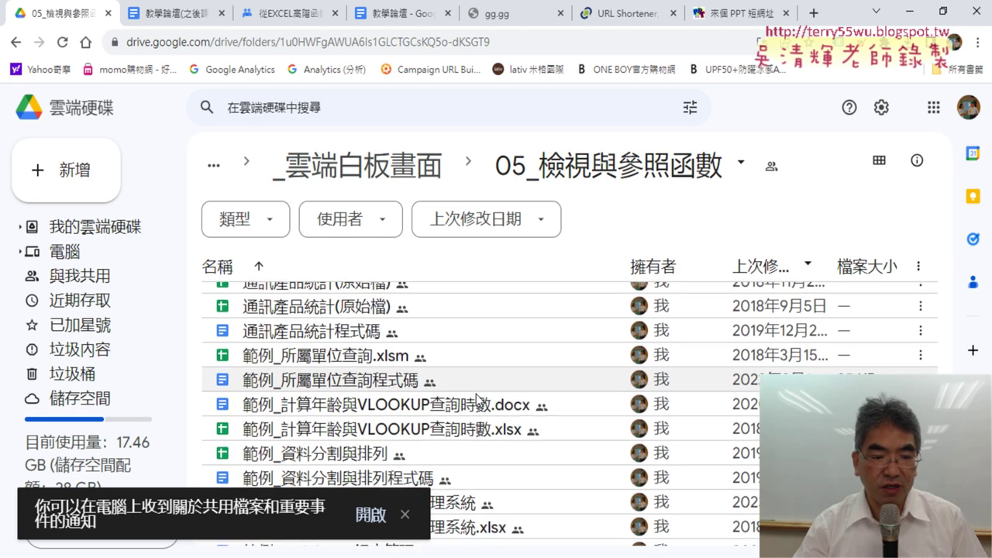
pyautogui.doubleClick(444, 435)
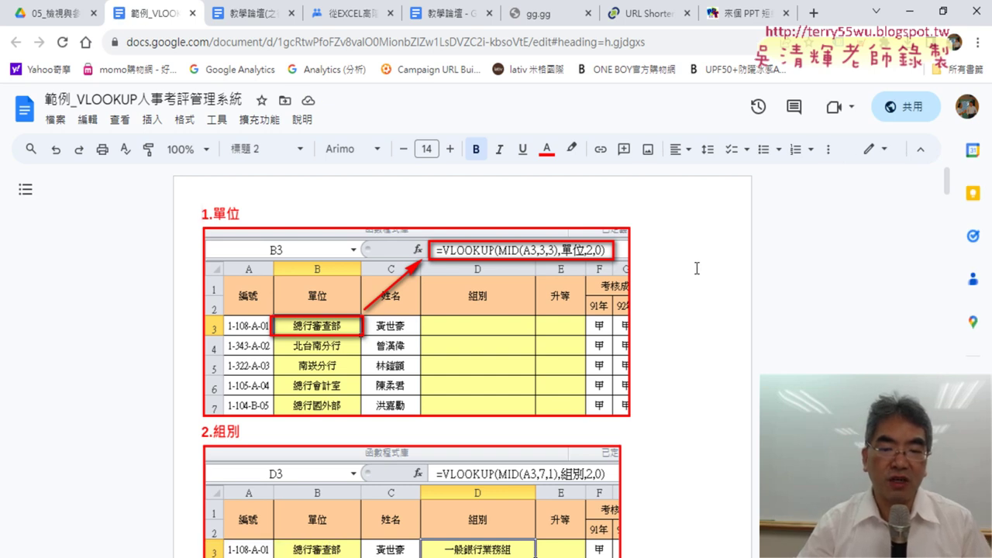
pyautogui.scroll(-1, 697, 268)
pyautogui.scroll(1, 697, 269)
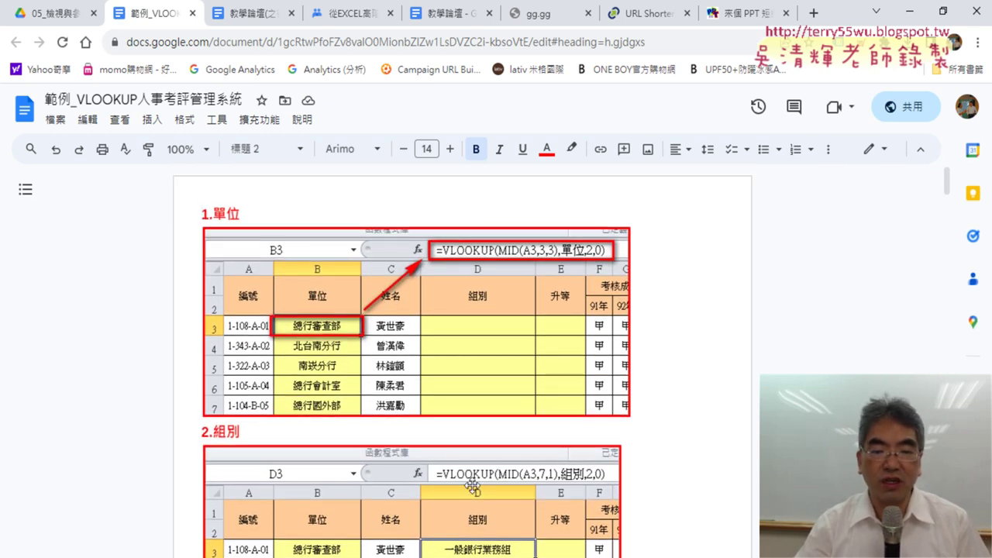
pyautogui.scroll(-4, 713, 453)
pyautogui.scroll(-2, 713, 453)
pyautogui.scroll(-8, 729, 442)
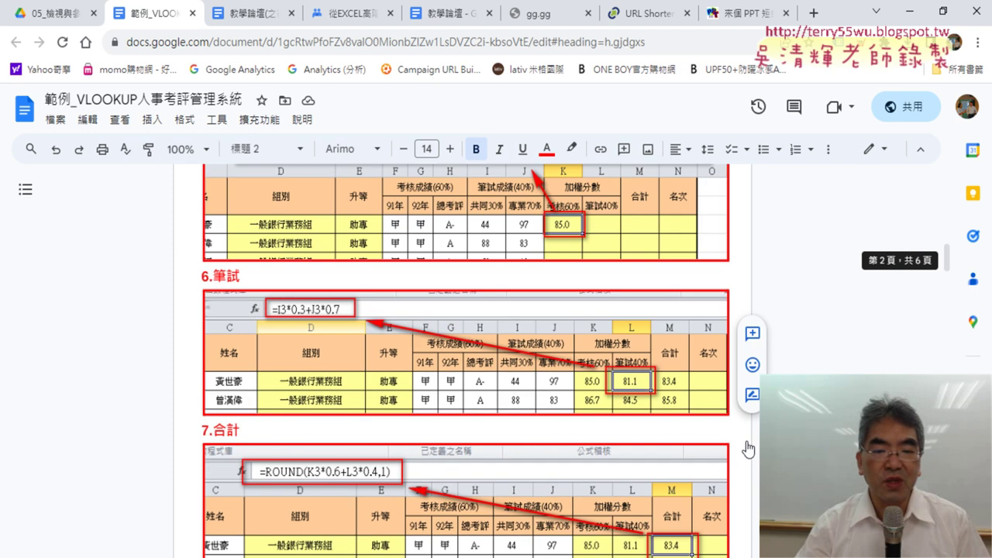
pyautogui.scroll(-6, 742, 431)
pyautogui.scroll(-5, 742, 431)
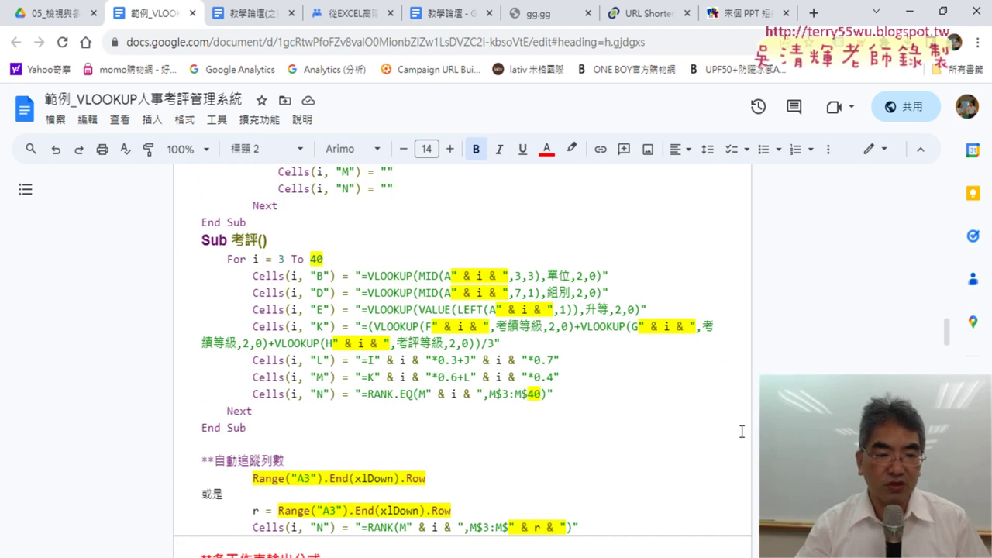
pyautogui.scroll(1, 286, 267)
pyautogui.scroll(1, 286, 268)
pyautogui.scroll(-2, 310, 379)
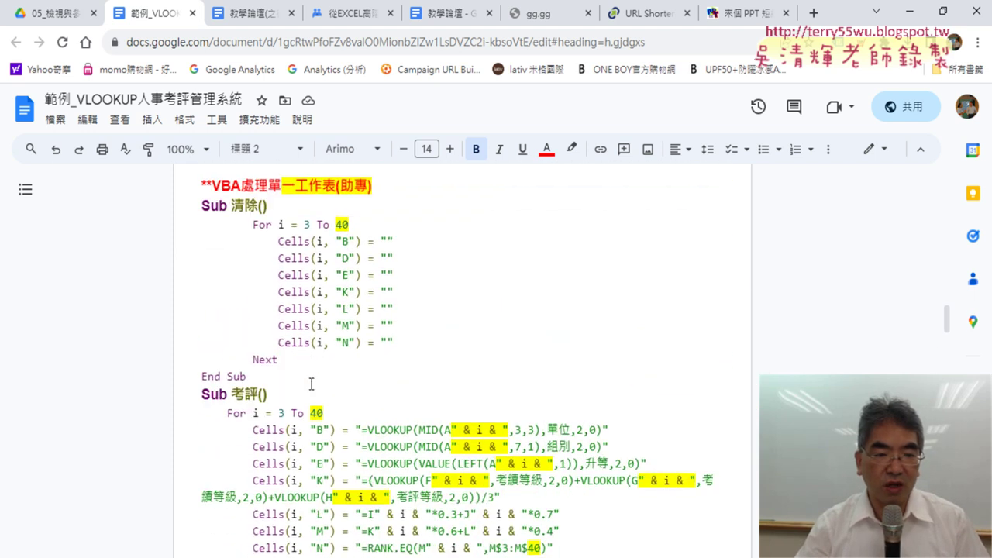
pyautogui.scroll(-1, 344, 401)
pyautogui.scroll(-3, 451, 375)
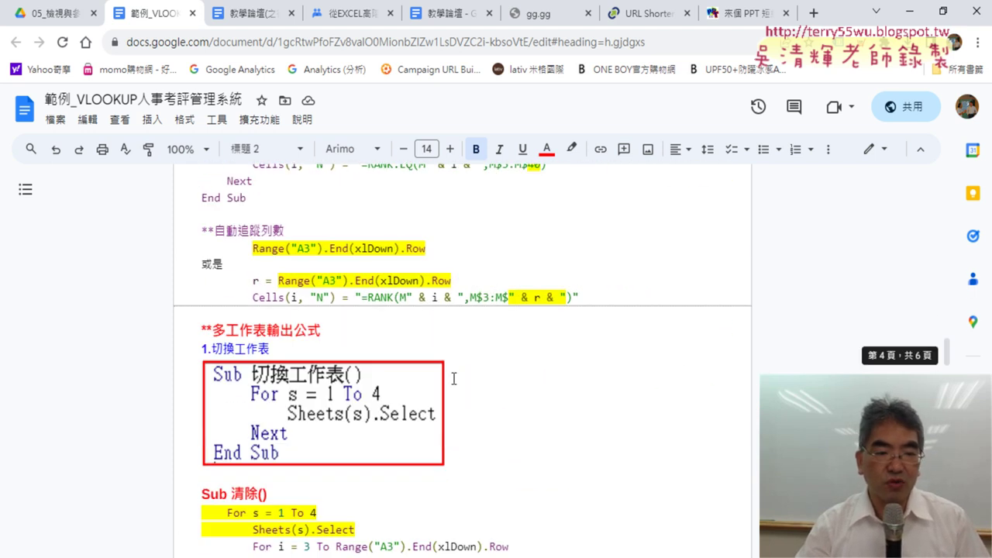
pyautogui.scroll(-1, 461, 370)
pyautogui.scroll(-1, 460, 371)
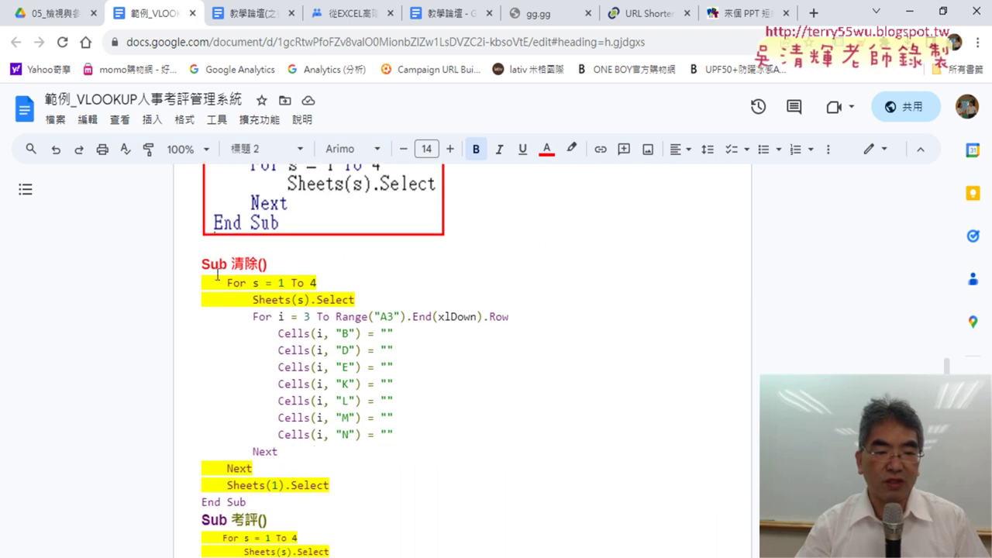
pyautogui.moveTo(201, 282); pyautogui.dragTo(380, 292)
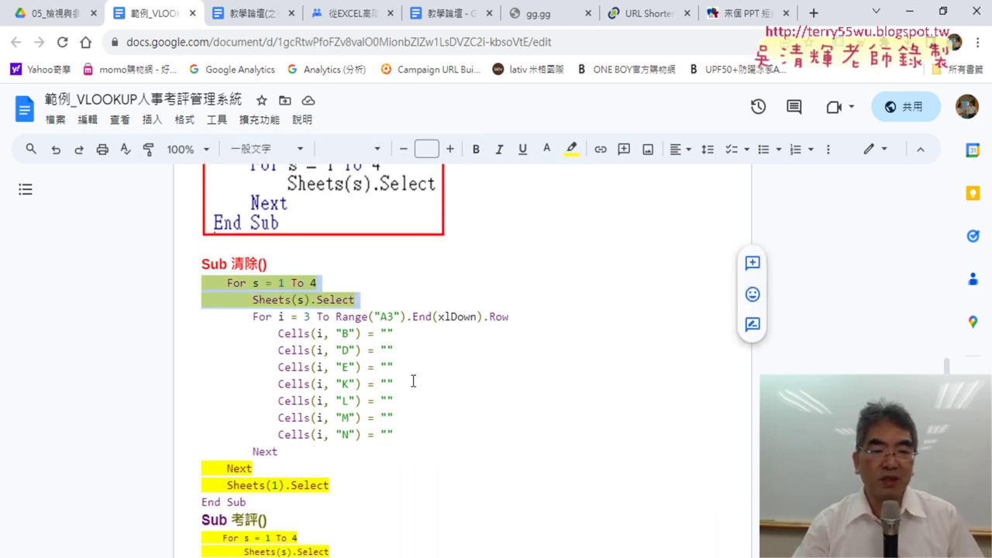
pyautogui.scroll(-1, 413, 380)
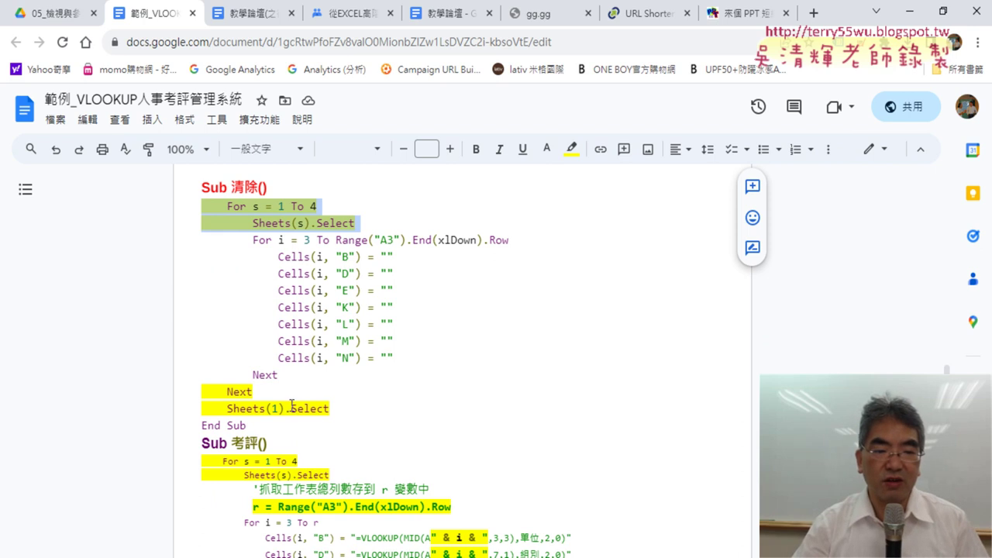
pyautogui.moveTo(333, 408); pyautogui.dragTo(190, 409)
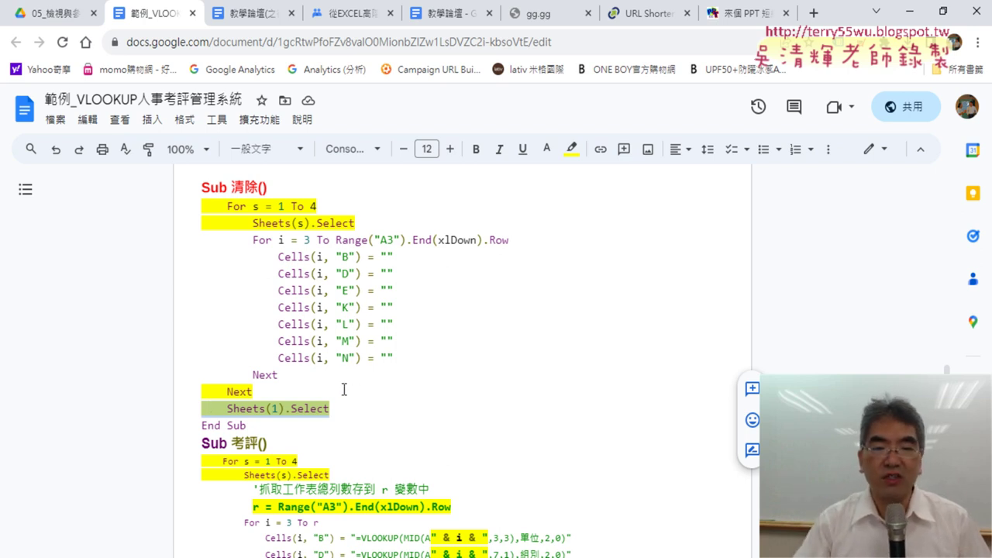
pyautogui.scroll(-4, 349, 387)
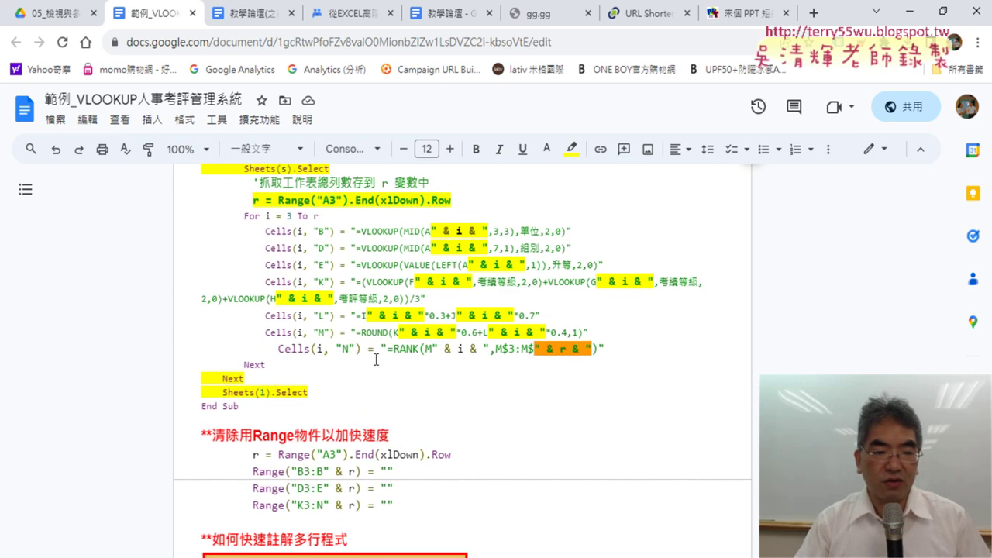
pyautogui.scroll(-2, 376, 359)
pyautogui.scroll(-3, 421, 350)
pyautogui.scroll(-3, 491, 343)
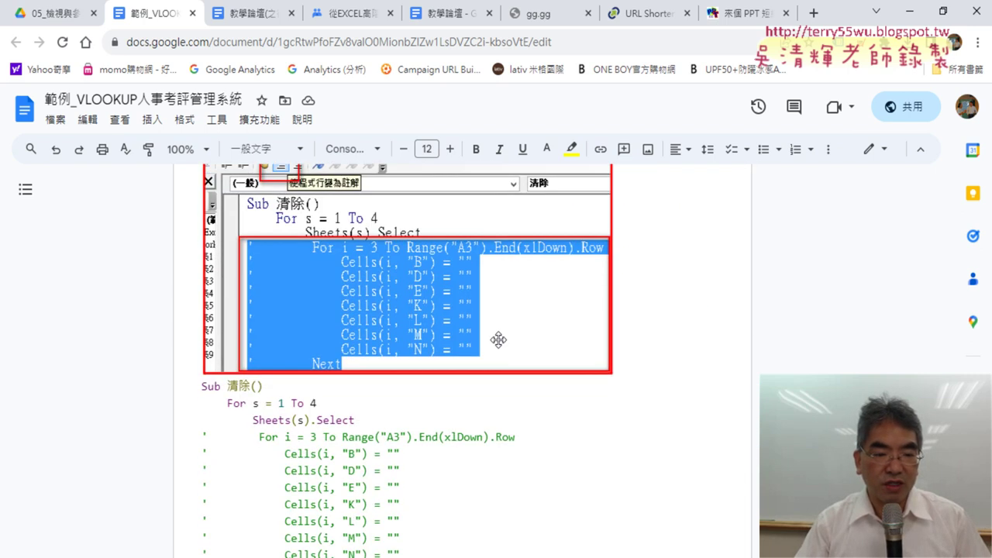
pyautogui.scroll(-2, 500, 336)
pyautogui.scroll(1, 499, 340)
pyautogui.scroll(-2, 500, 340)
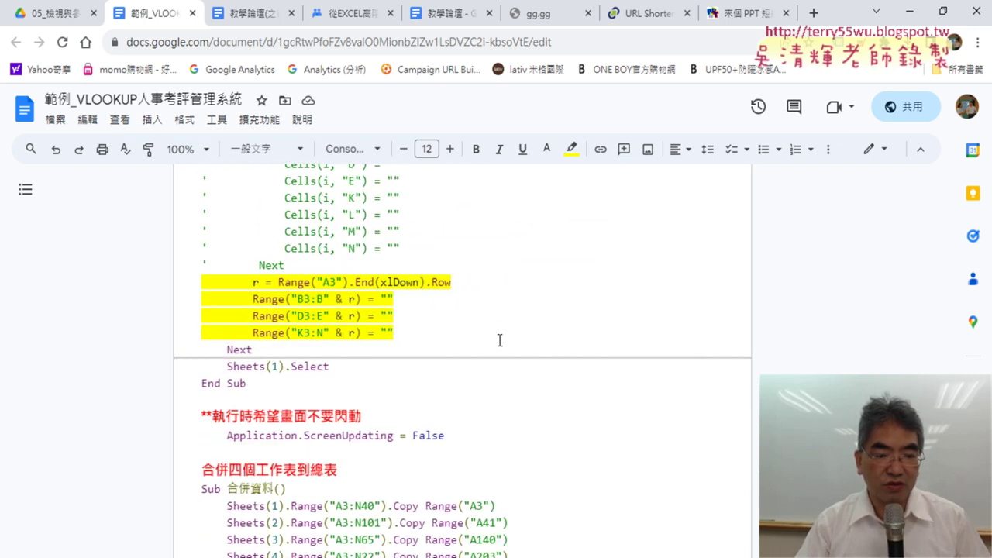
pyautogui.scroll(2, 500, 340)
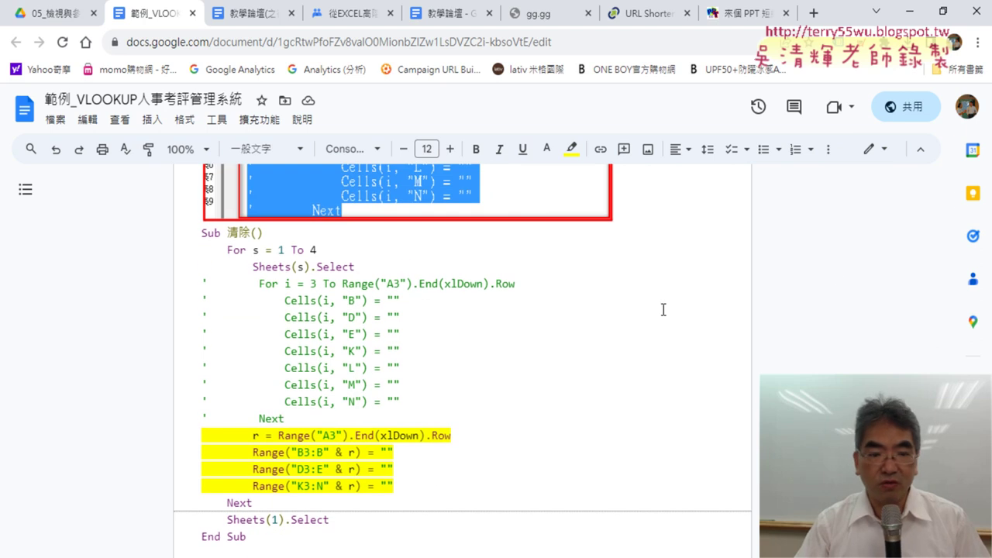
pyautogui.moveTo(286, 419); pyautogui.dragTo(190, 284)
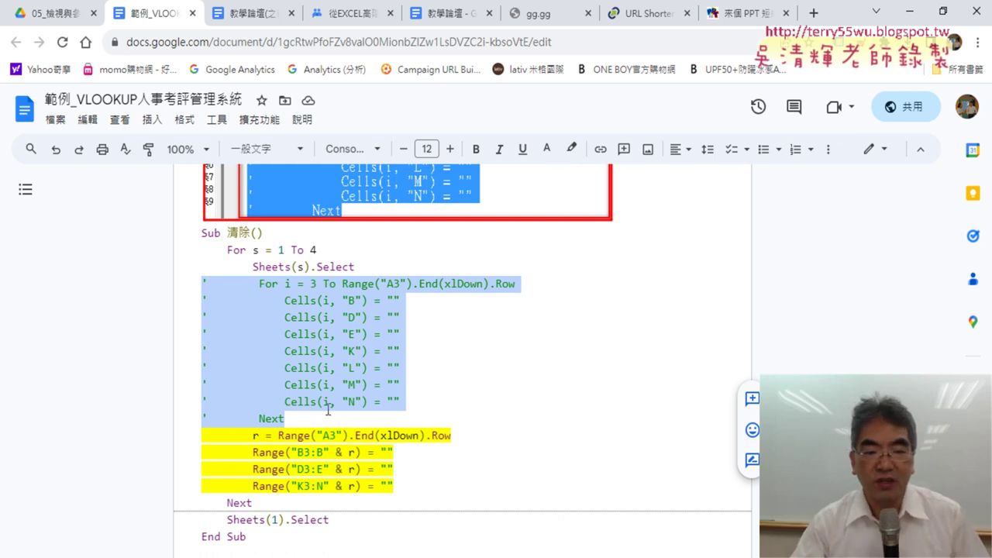
pyautogui.scroll(-1, 333, 407)
pyautogui.scroll(-1, 372, 348)
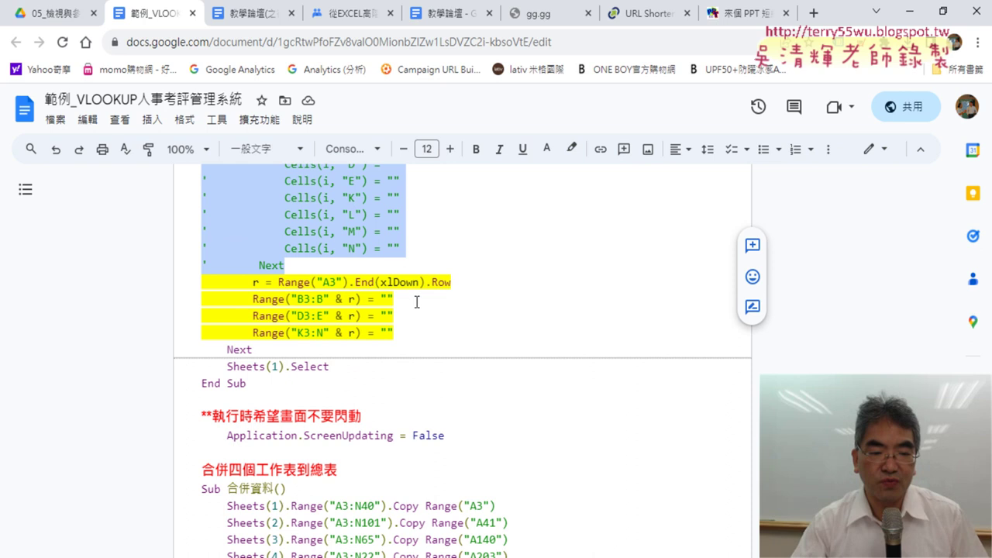
pyautogui.scroll(-2, 416, 302)
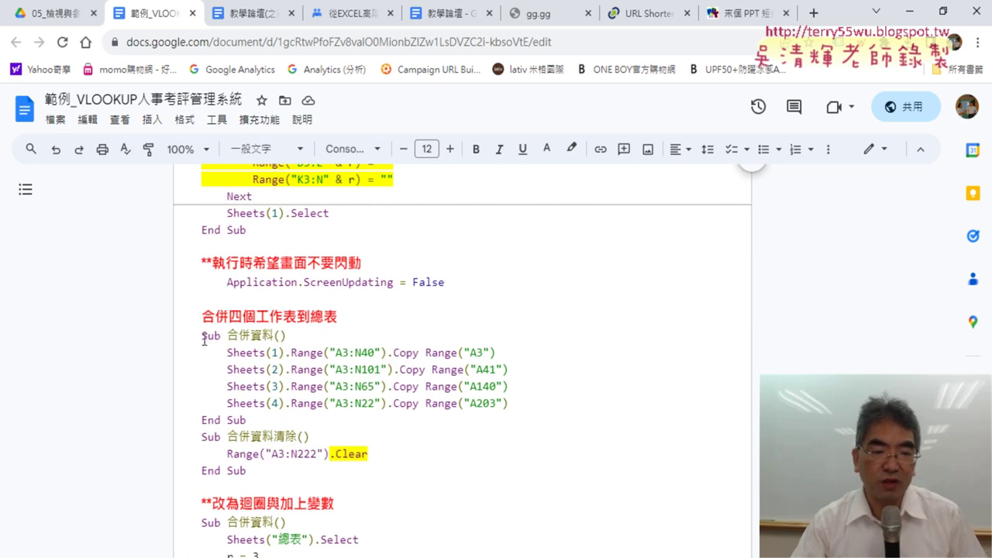
pyautogui.moveTo(203, 336); pyautogui.dragTo(279, 398)
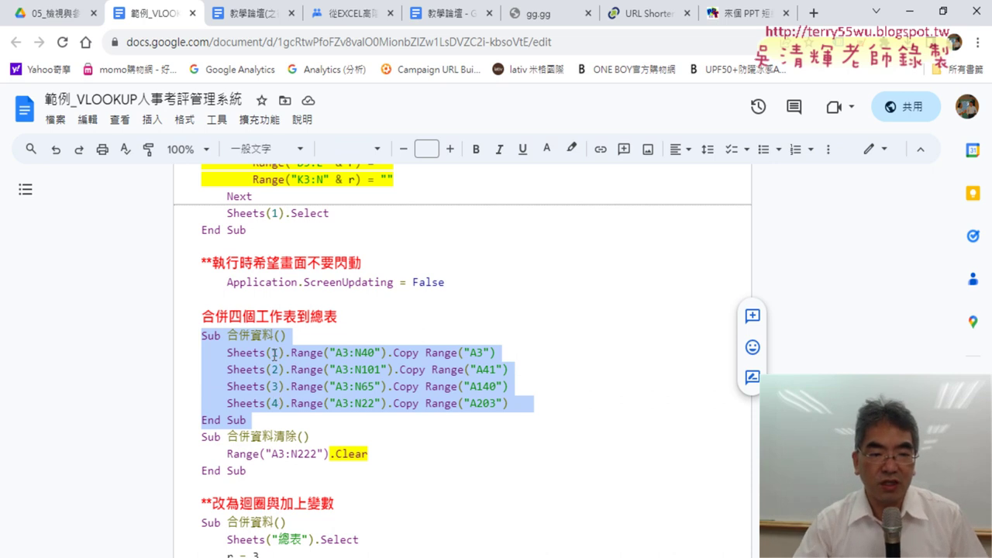
pyautogui.moveTo(292, 353)
pyautogui.mouseDown()
pyautogui.moveTo(379, 354)
pyautogui.moveTo(225, 351)
pyautogui.mouseUp()
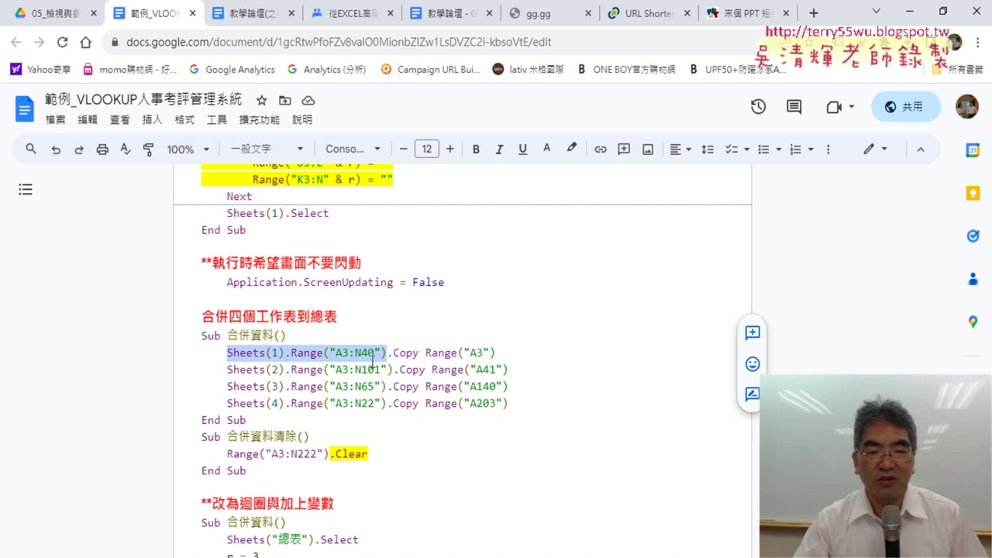
pyautogui.moveTo(419, 354); pyautogui.dragTo(387, 356)
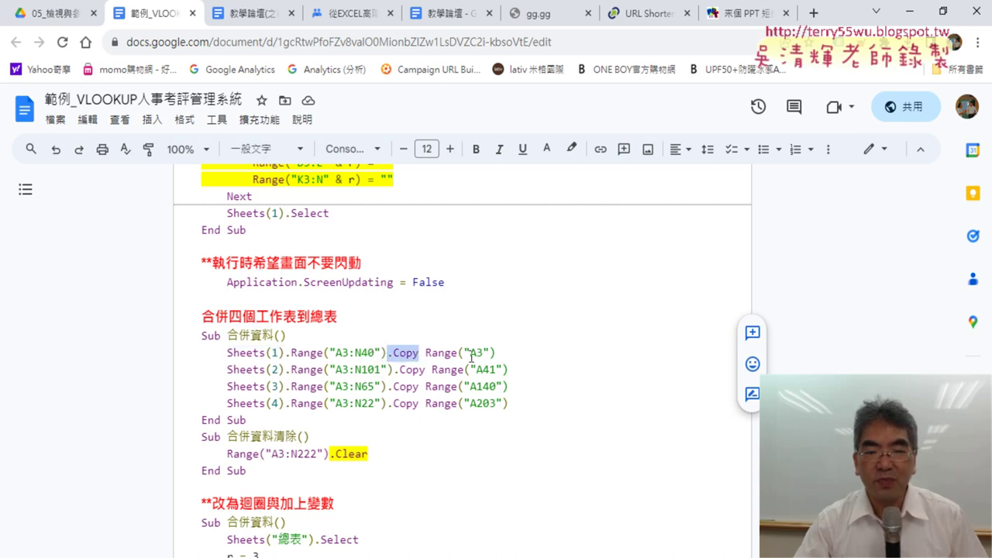
pyautogui.moveTo(495, 354); pyautogui.dragTo(425, 354)
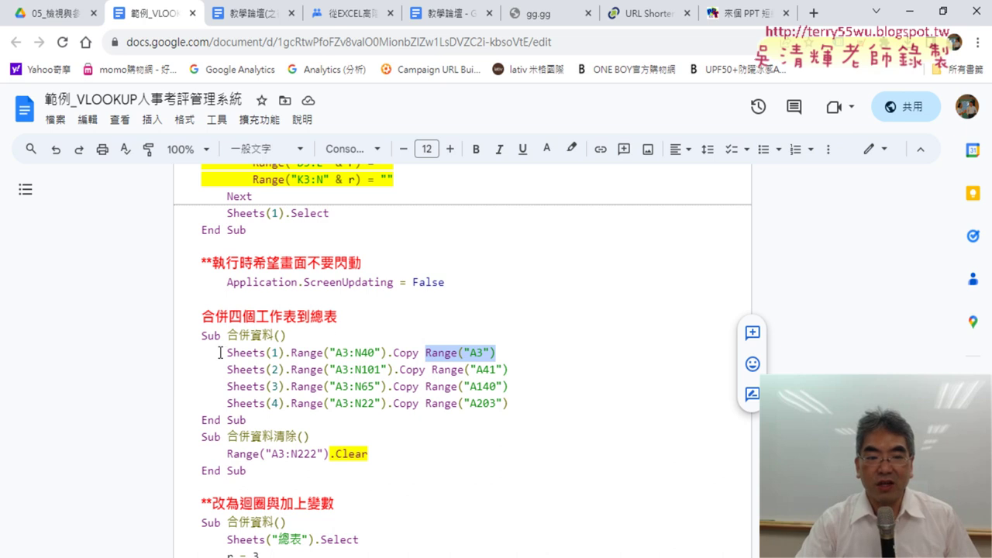
pyautogui.moveTo(225, 353); pyautogui.dragTo(419, 354)
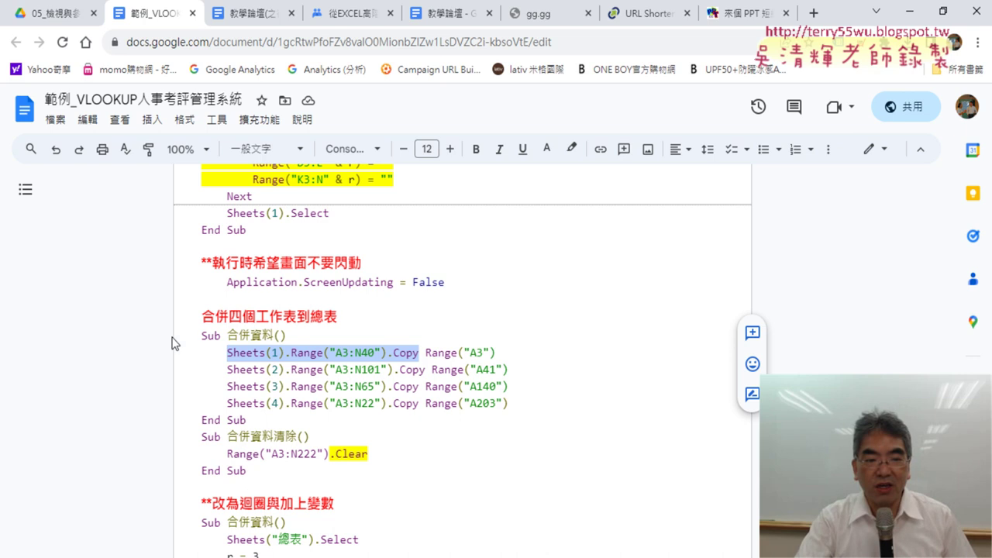
# Step: Insert WorkBooks("AAA.xlsx"). before Sheets(1) on the first copy line and select that prefix
pyautogui.click(227, 353)
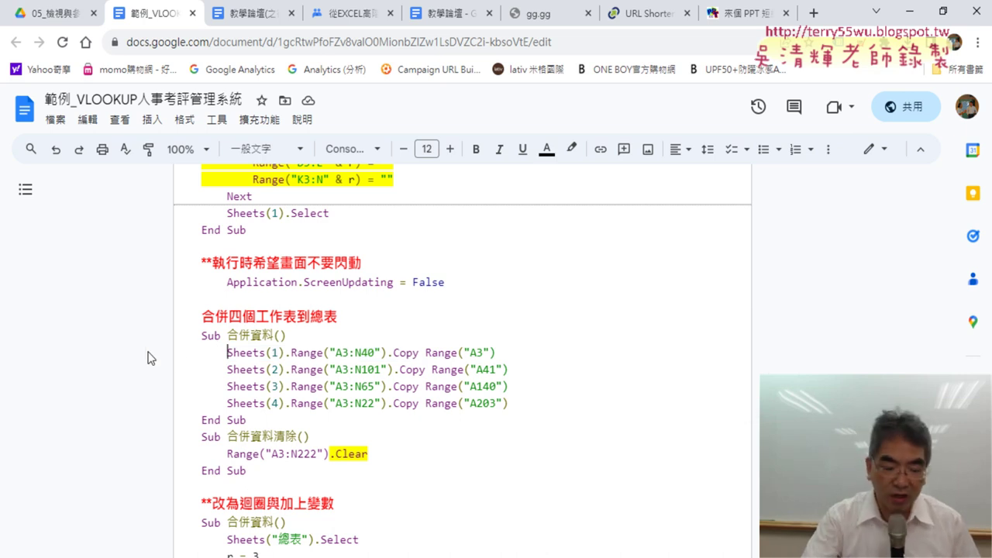
pyautogui.write('W')
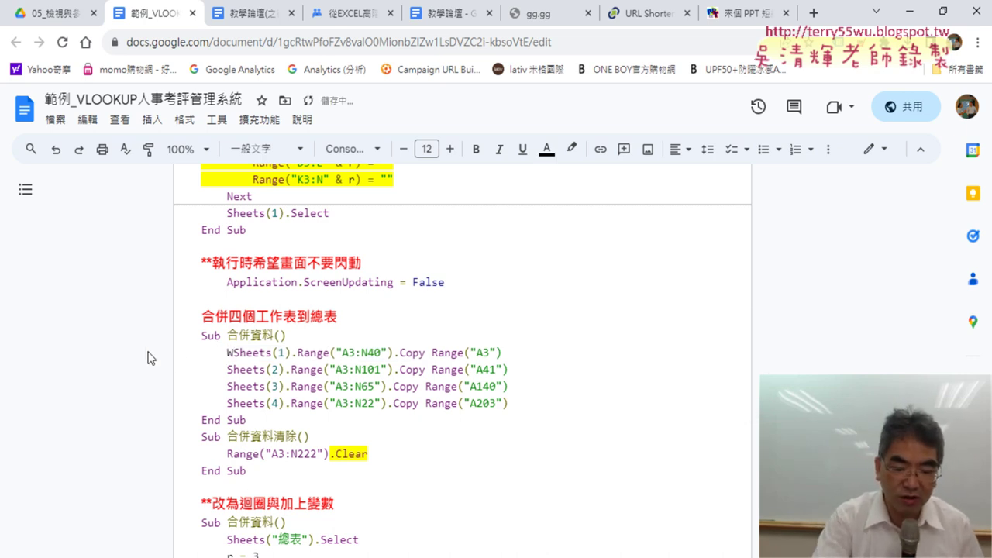
pyautogui.write('o')
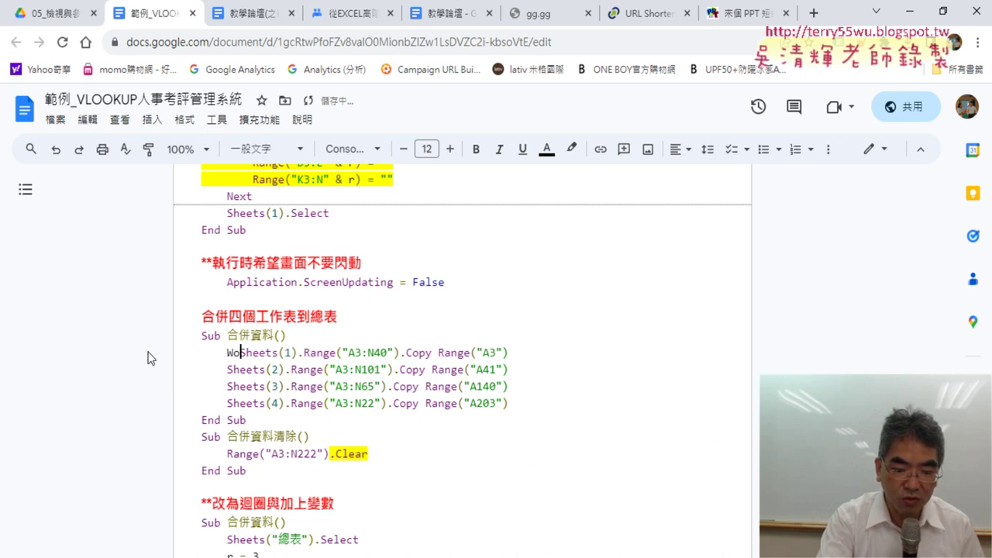
pyautogui.write('ㄎㄜ')
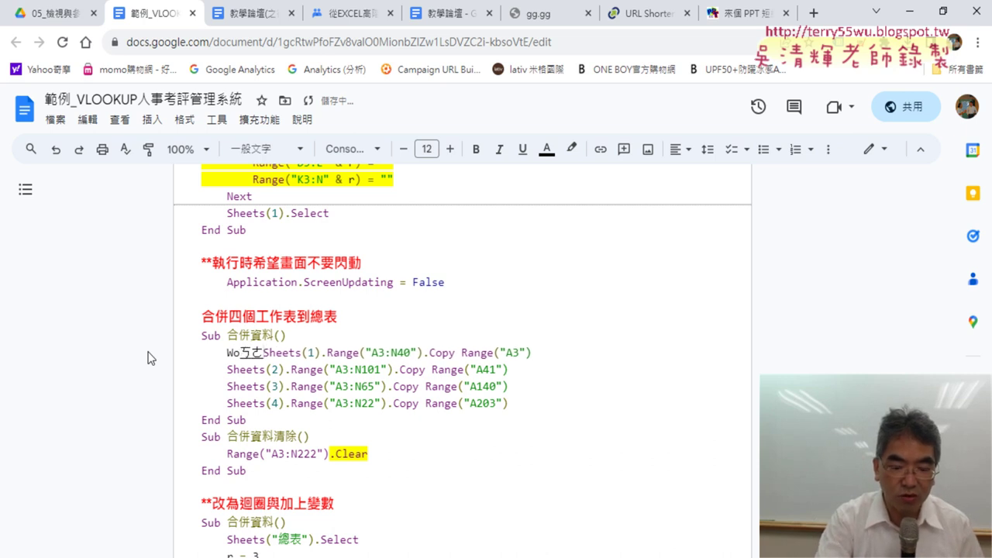
pyautogui.press('Escape')
pyautogui.write('r')
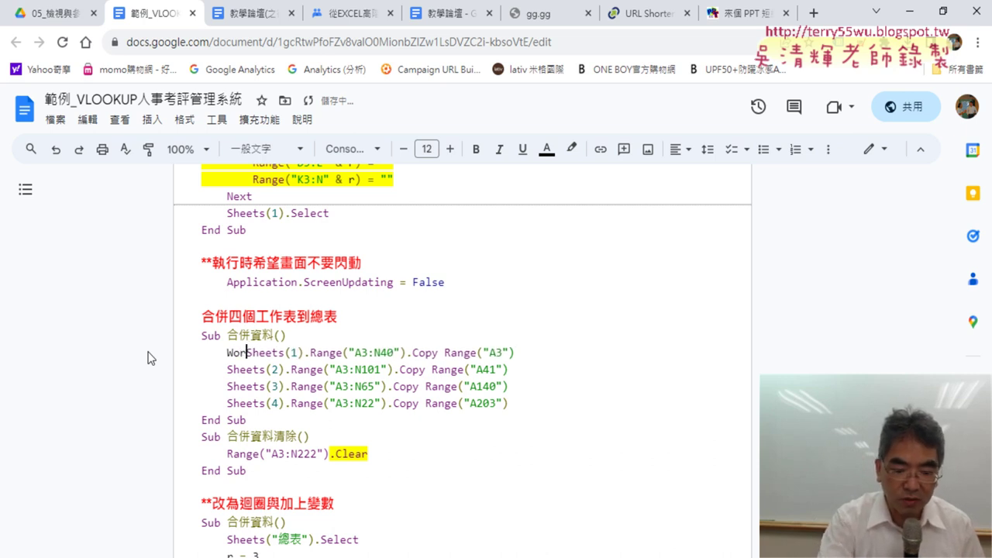
pyautogui.write('k')
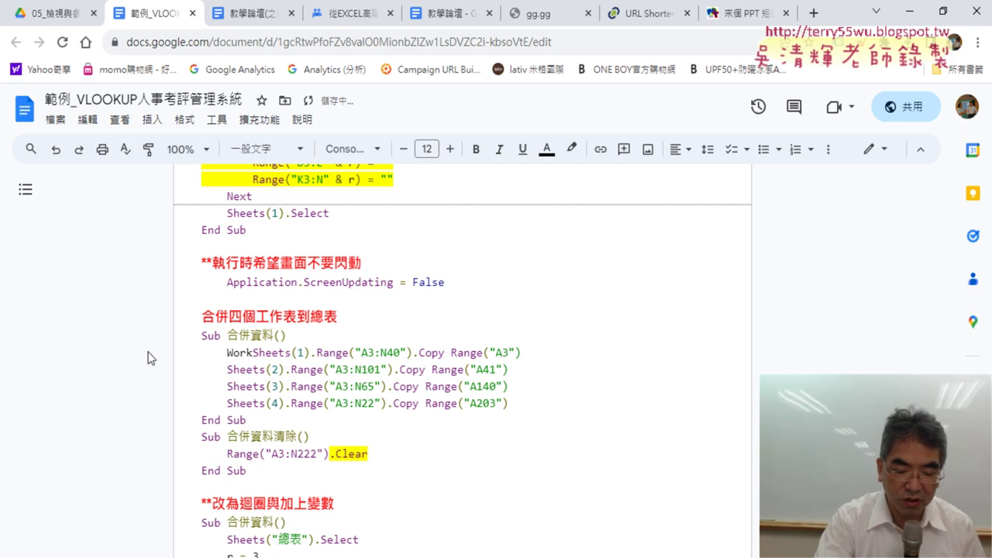
pyautogui.write('Book')
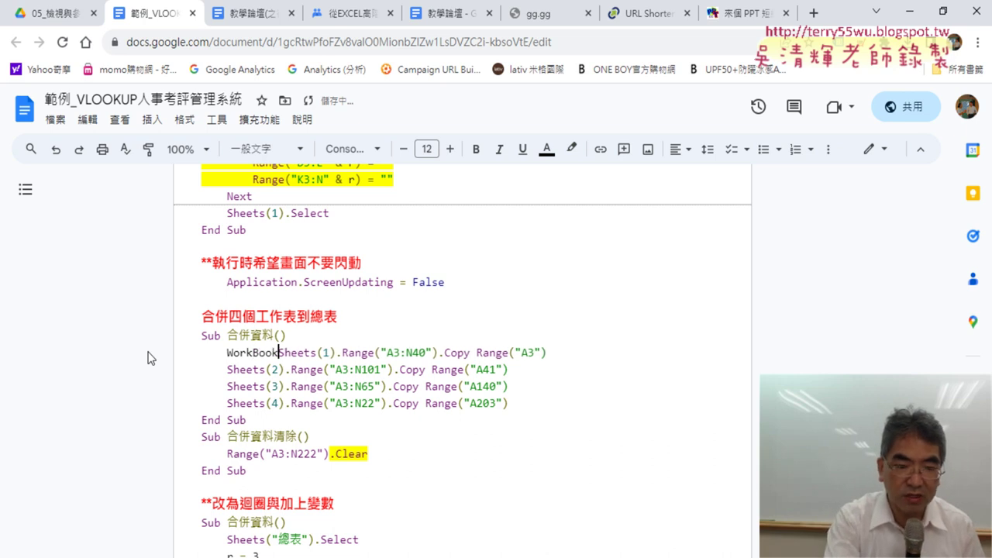
pyautogui.write('s()')
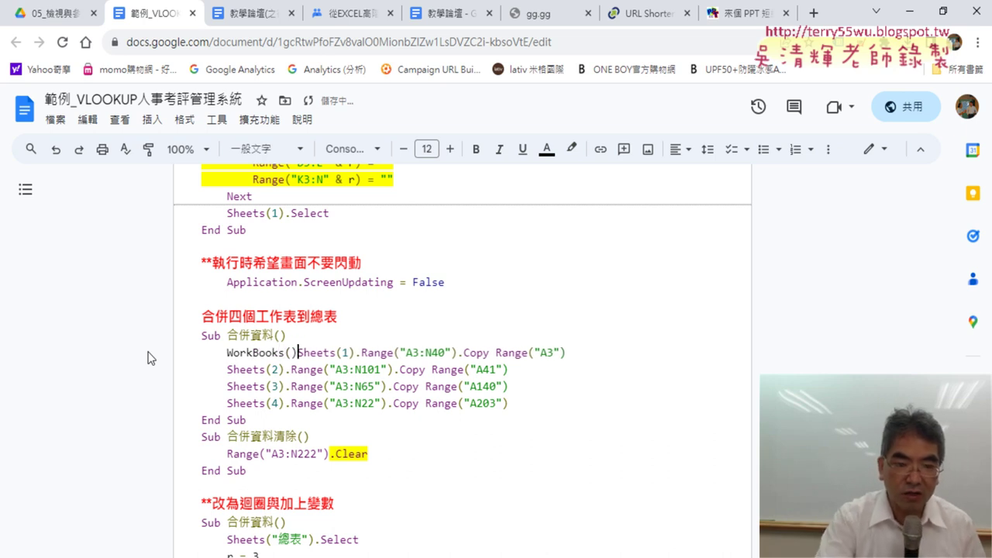
pyautogui.press('Left')
pyautogui.write('""')
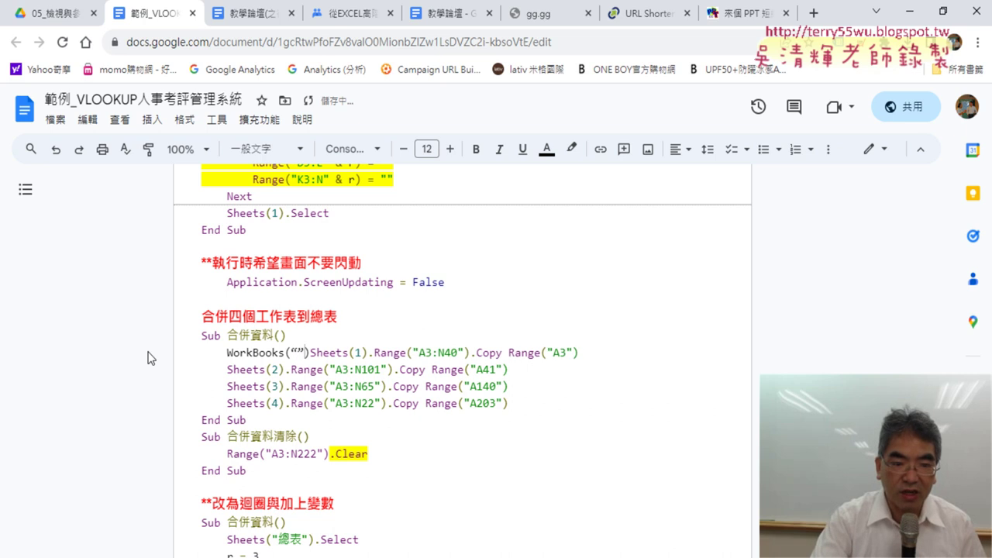
pyautogui.press('Right')
pyautogui.write('.')
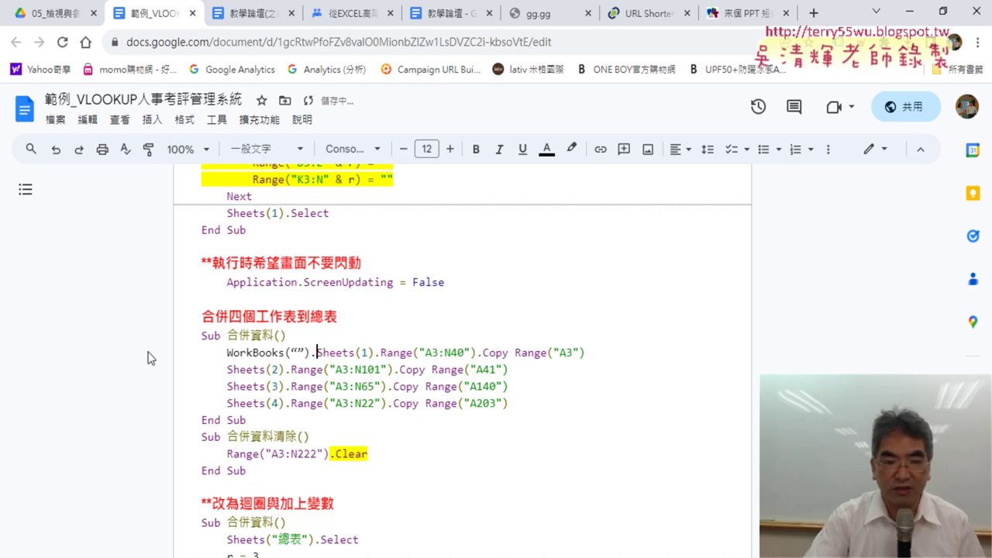
pyautogui.write('A')
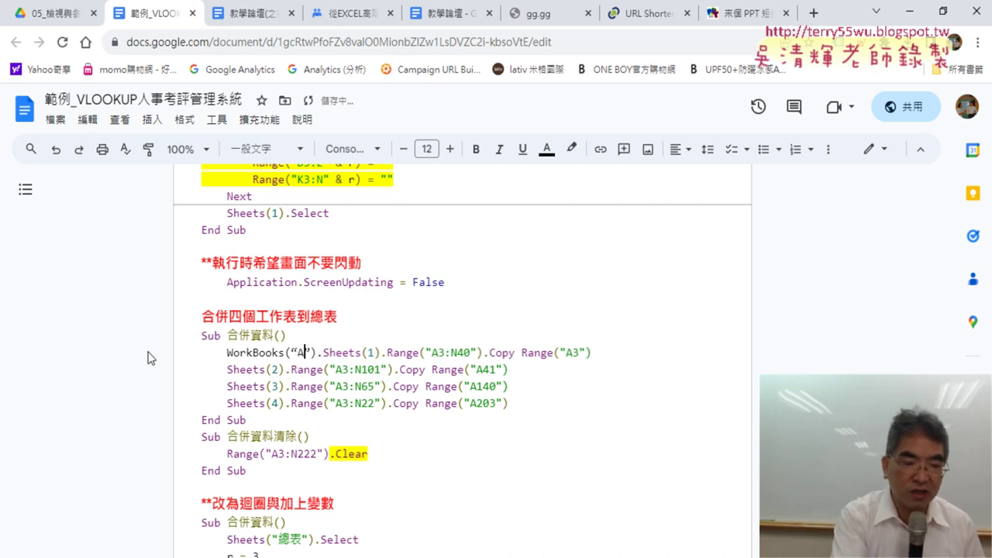
pyautogui.write('AA')
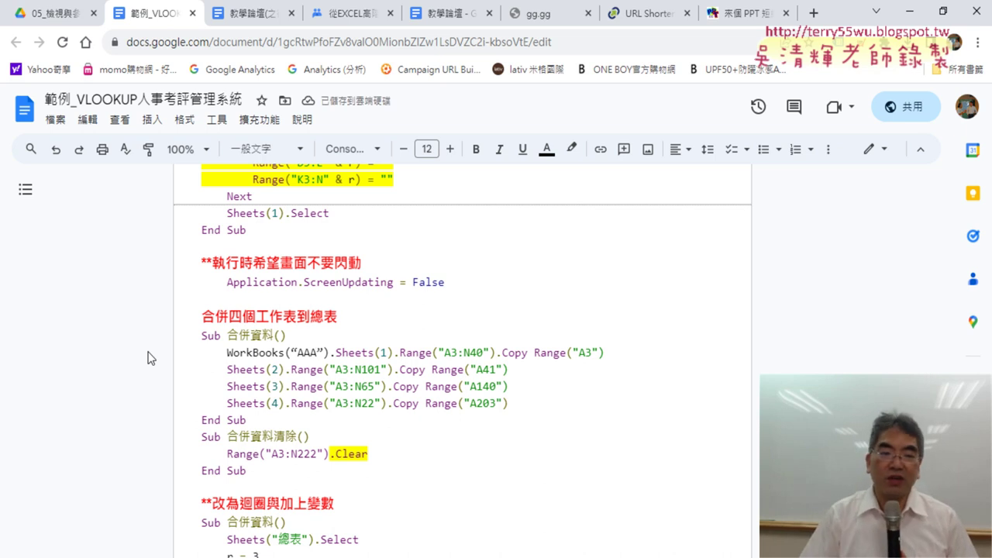
pyautogui.write('.')
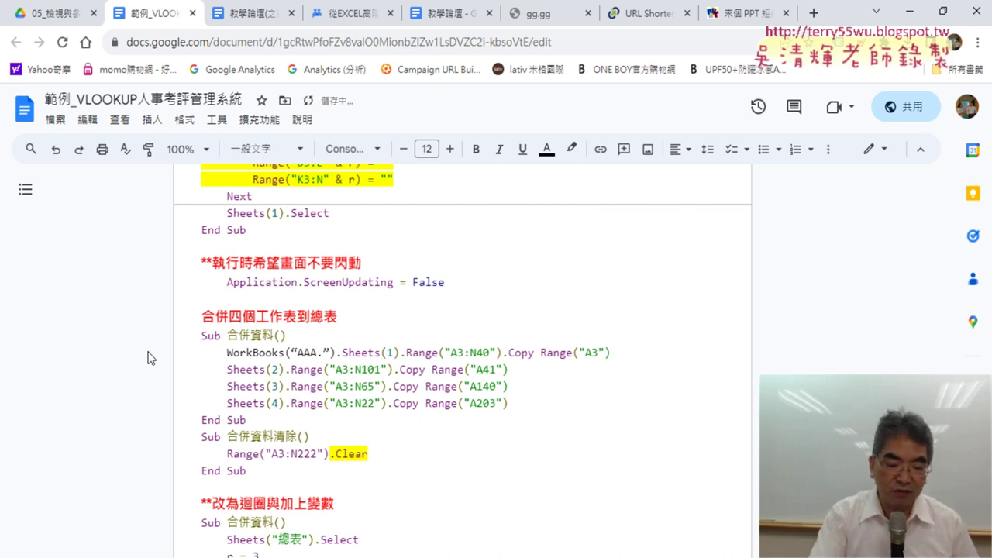
pyautogui.write('xl')
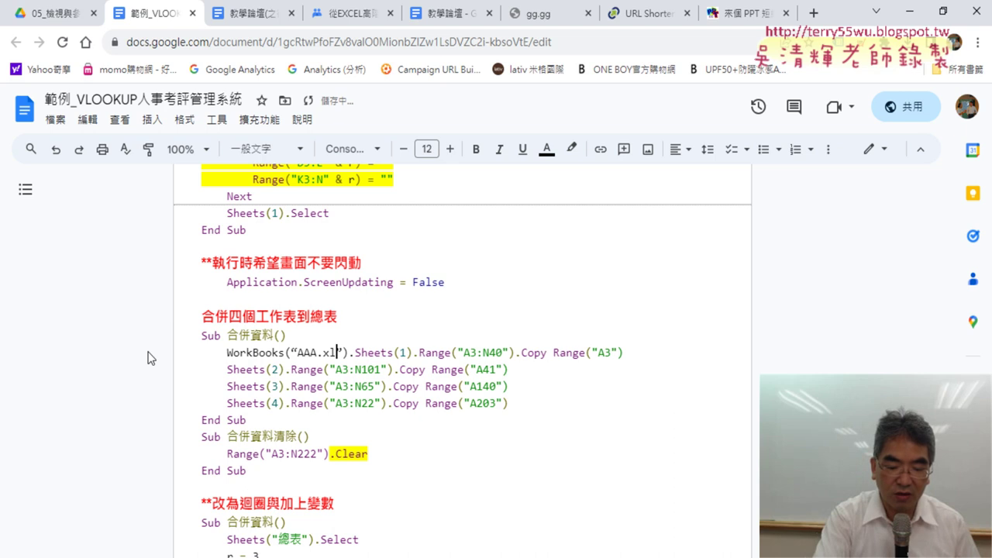
pyautogui.write('s')
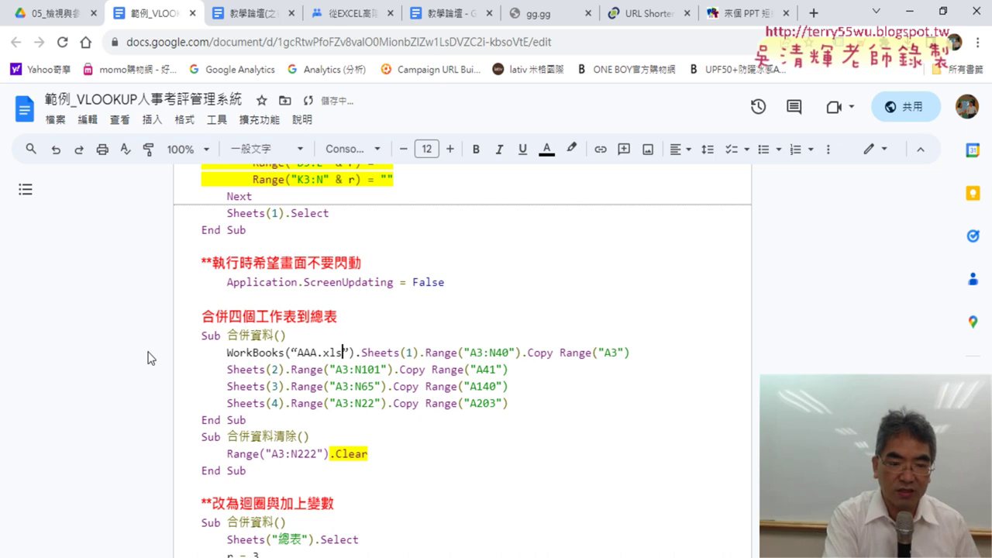
pyautogui.write('x')
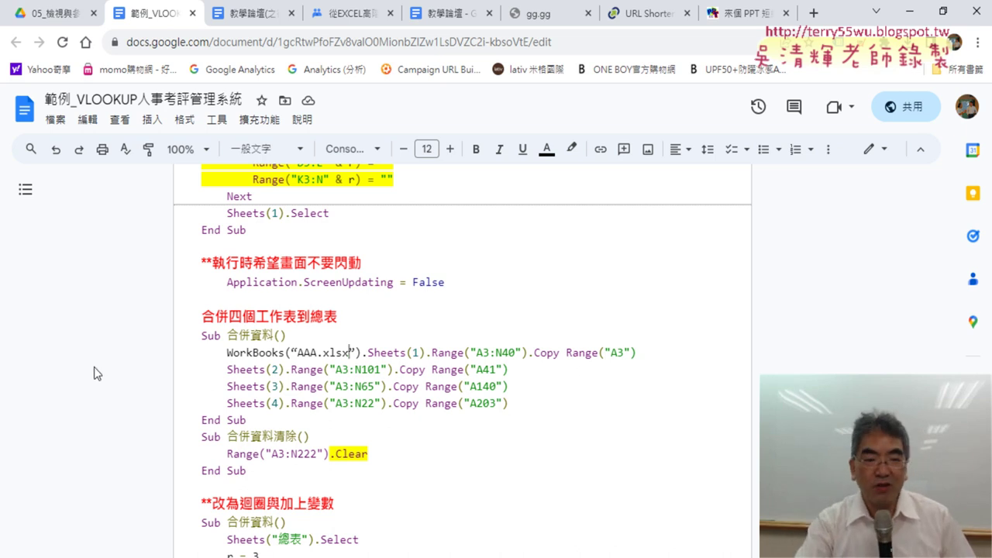
pyautogui.moveTo(228, 354); pyautogui.dragTo(363, 355)
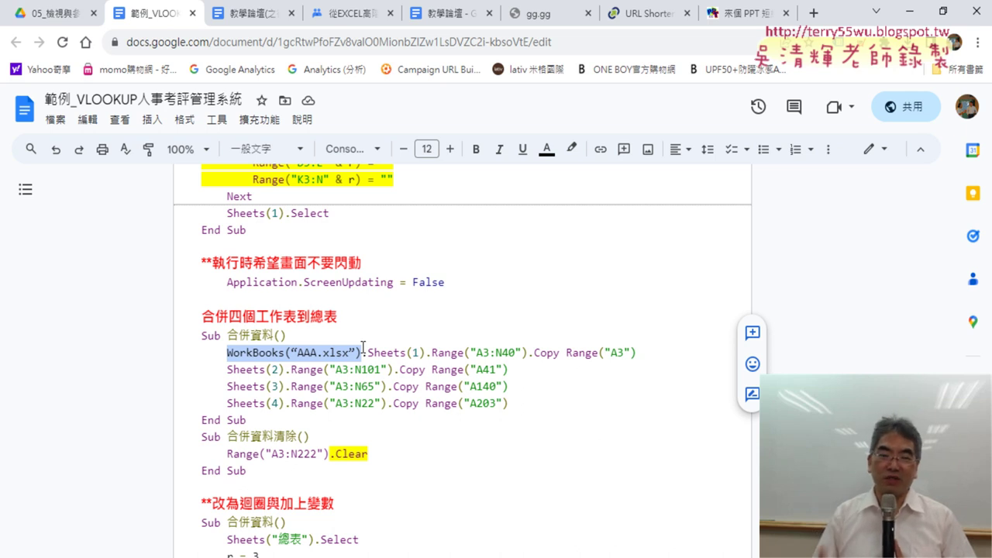
# Step: Delete the WorkBooks("AAA.xlsx"). prefix, then open 範例_VLOOKUP飯店管理.xlsx from the 05檢視參照函數 folder
pyautogui.press('Delete')
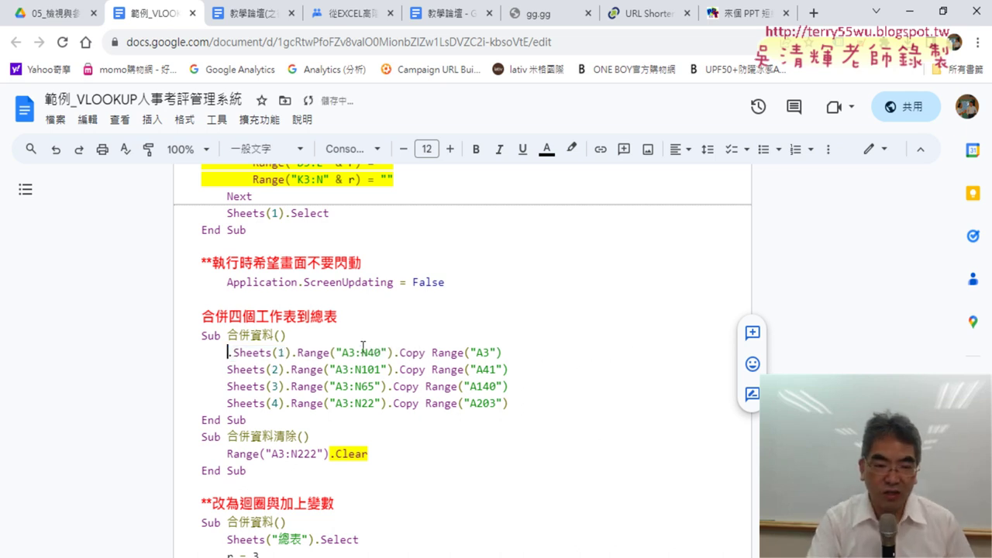
pyautogui.press('Delete')
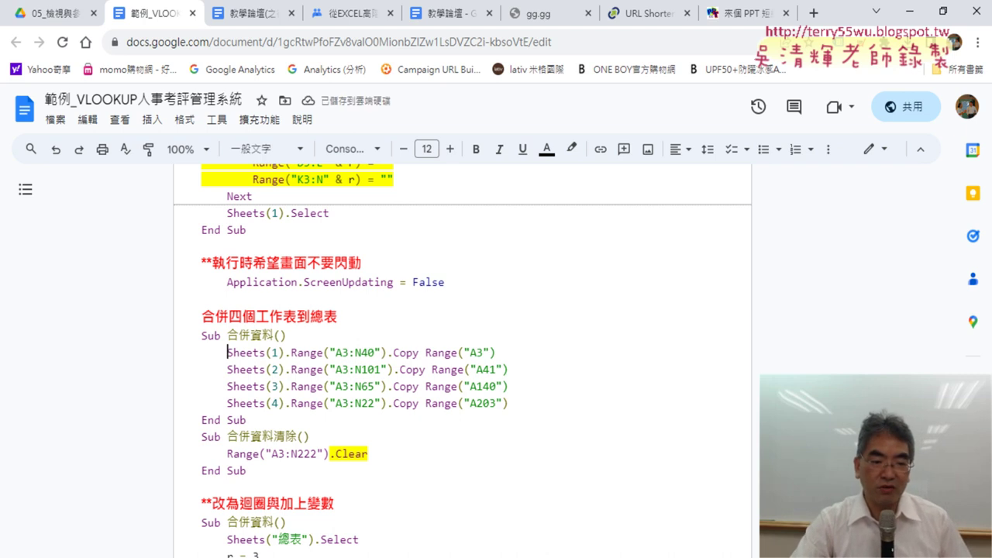
pyautogui.hotkey('alt', 'Tab')
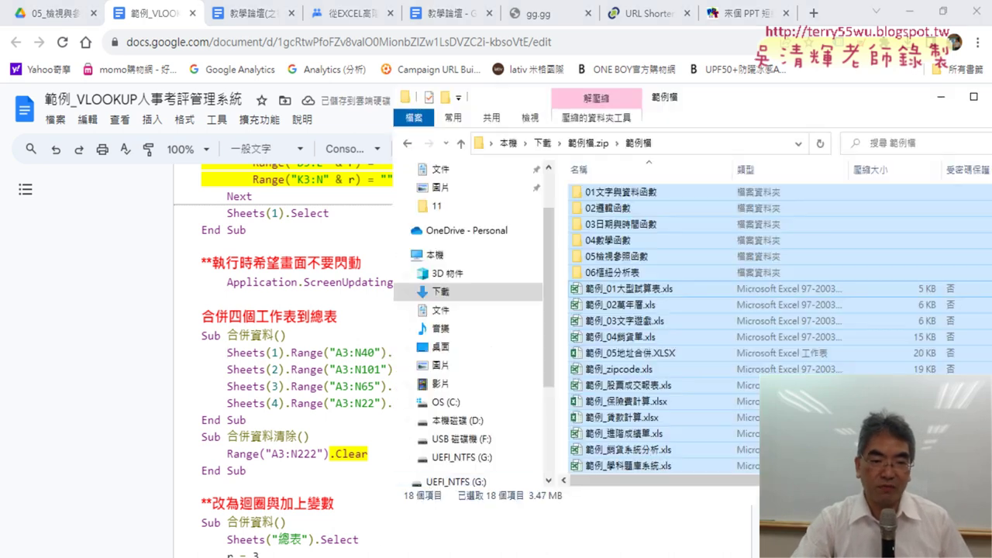
pyautogui.hotkey('alt', 'Tab')
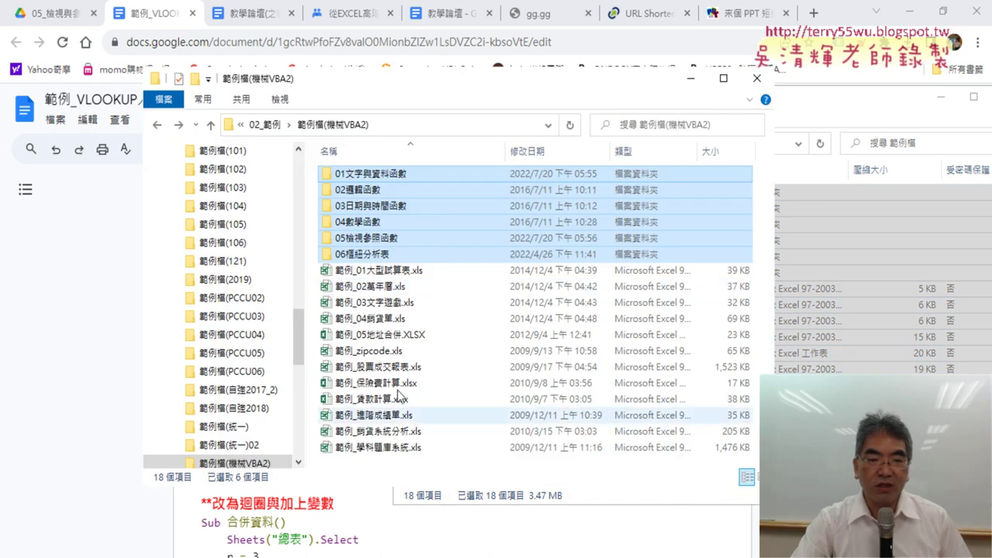
pyautogui.doubleClick(393, 237)
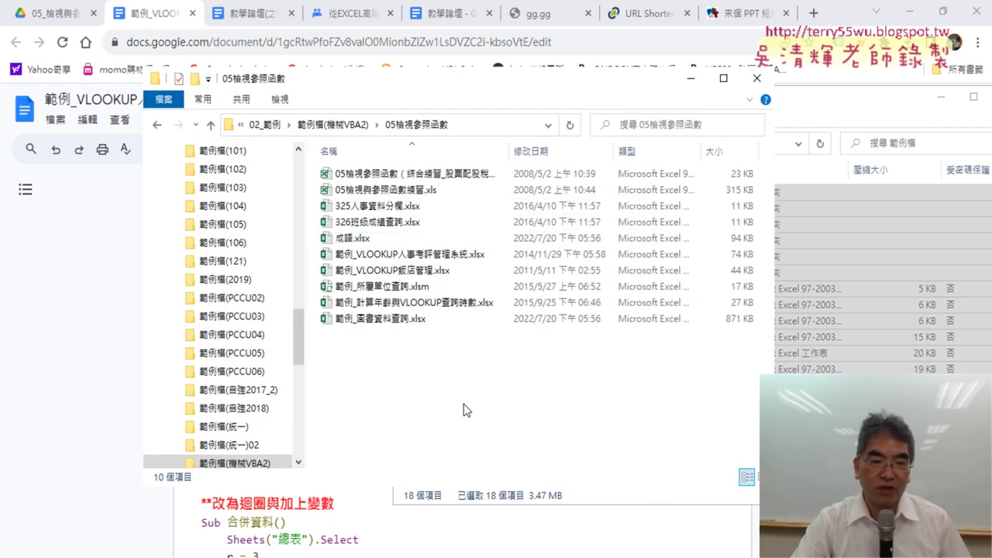
pyautogui.click(420, 271)
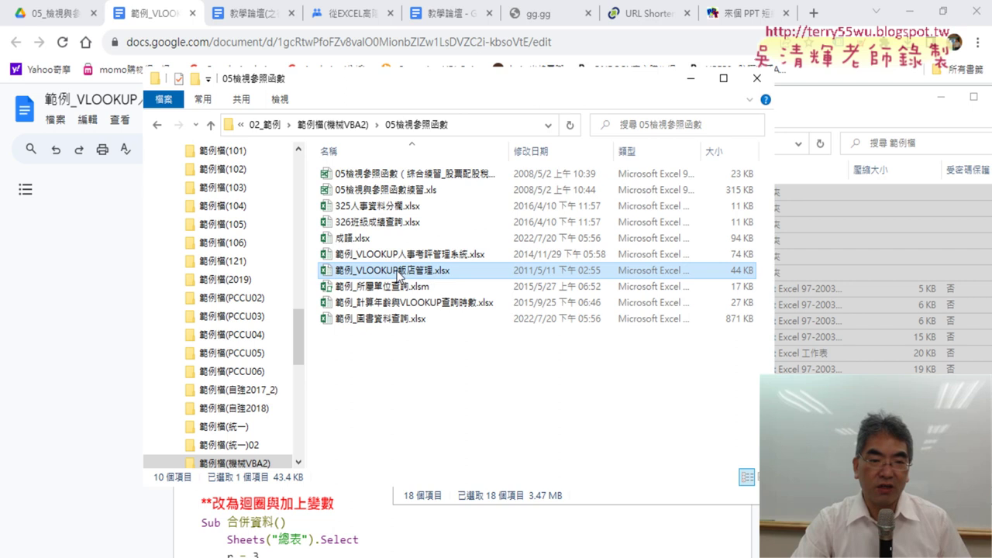
pyautogui.moveTo(411, 275)
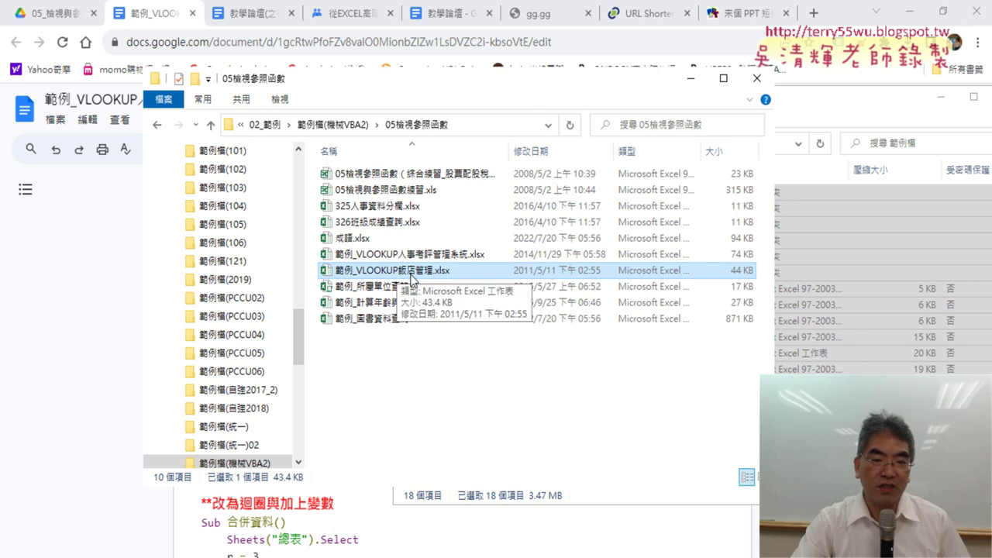
pyautogui.doubleClick(410, 277)
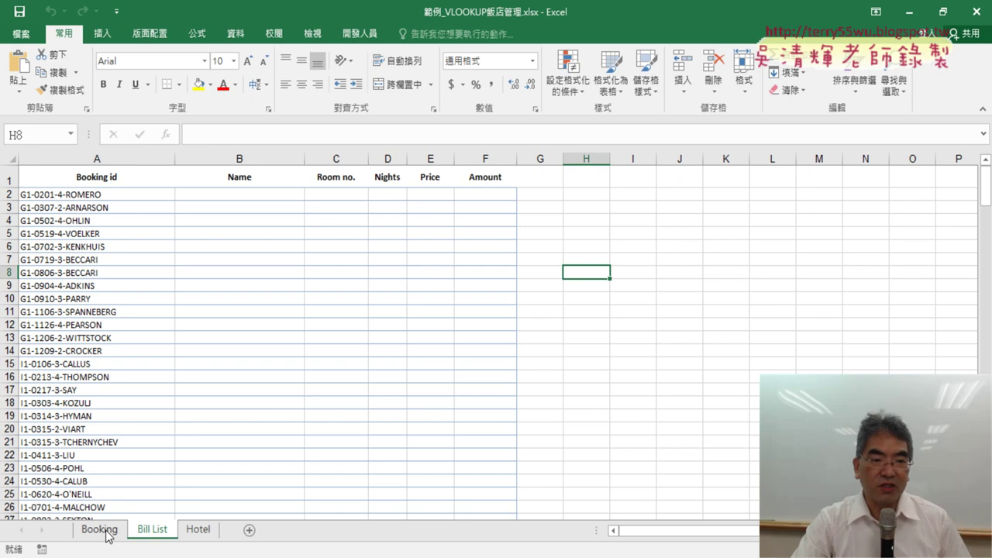
# Step: Review the empty B2:F19 Name-to-Amount area on Bill List, then go to the Booking sheet
pyautogui.click(119, 195)
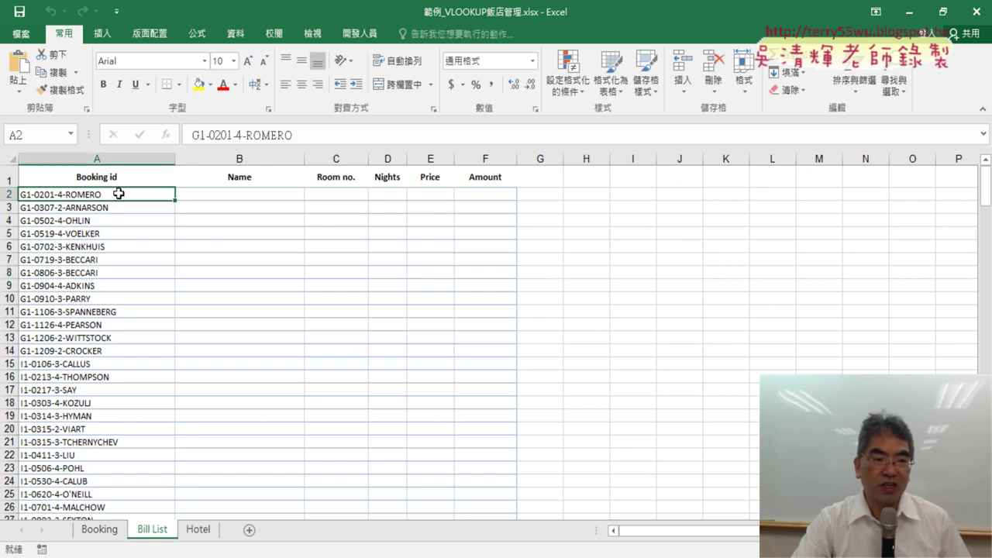
pyautogui.moveTo(225, 195); pyautogui.dragTo(483, 194)
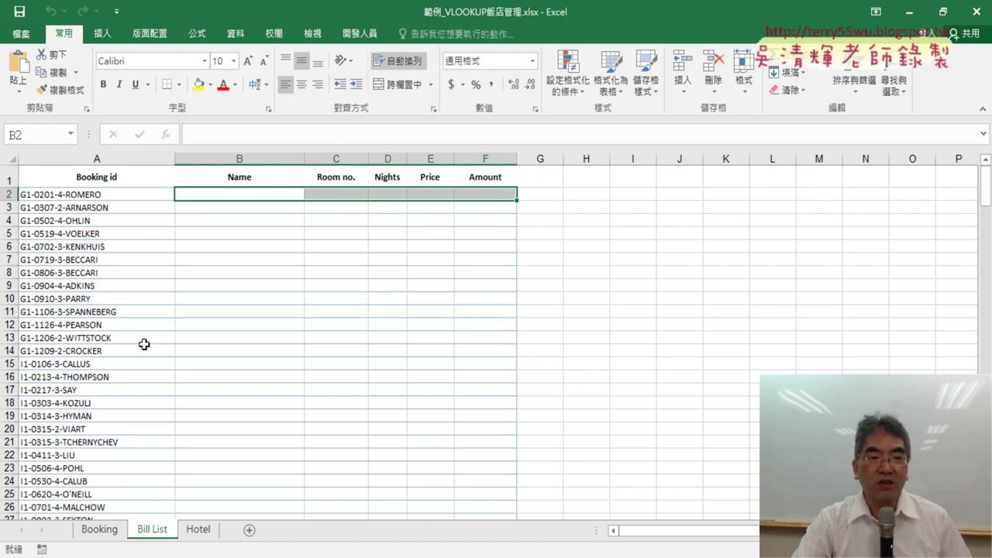
pyautogui.click(126, 158)
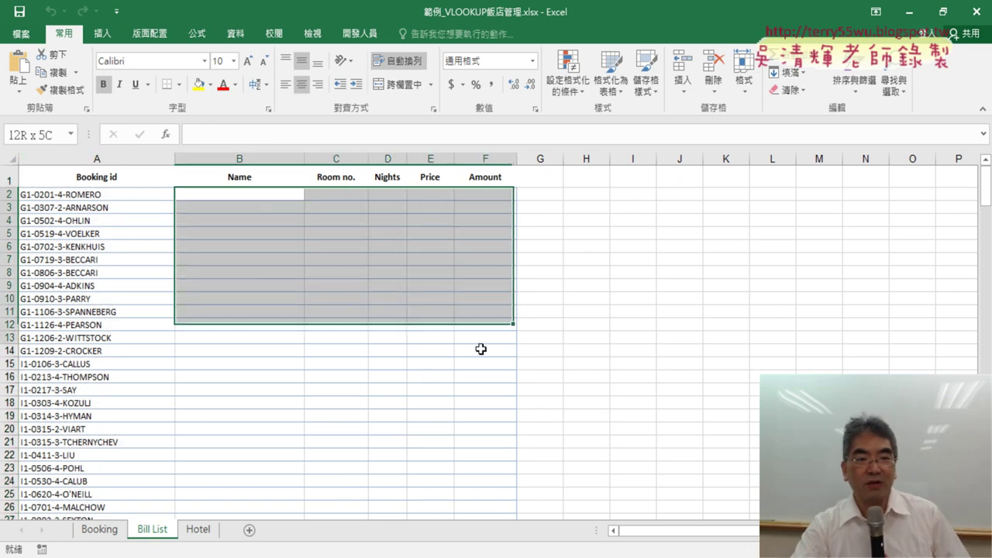
pyautogui.moveTo(274, 196); pyautogui.dragTo(482, 417)
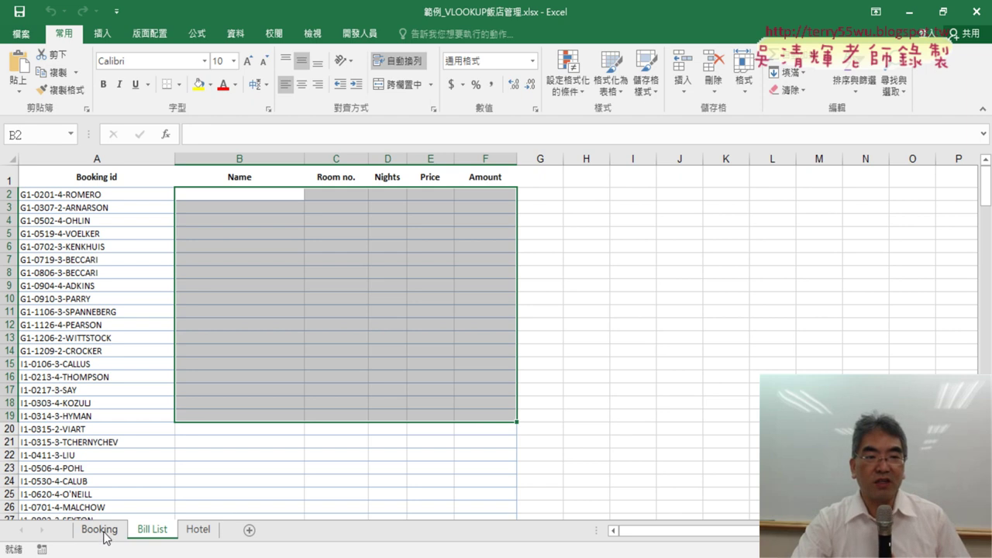
pyautogui.click(128, 192)
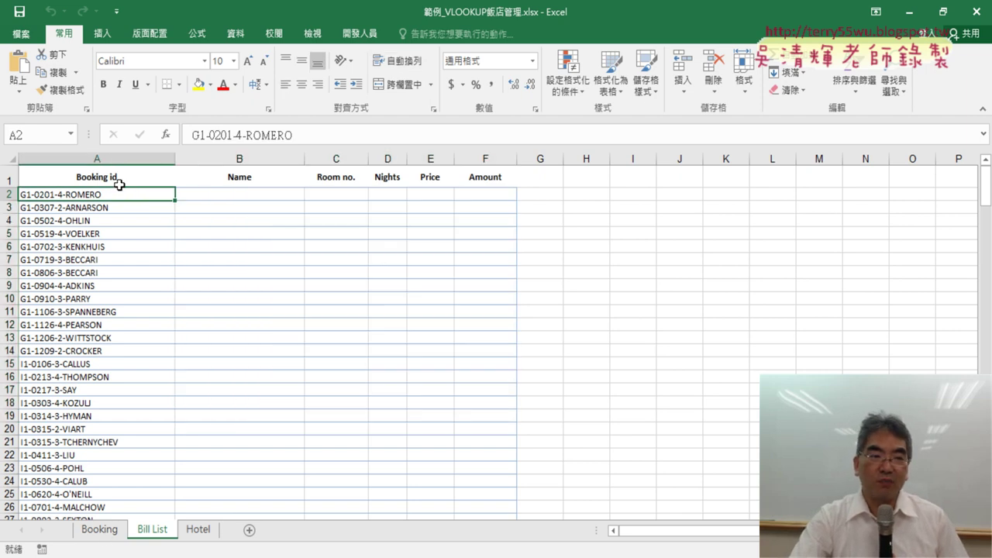
pyautogui.click(109, 529)
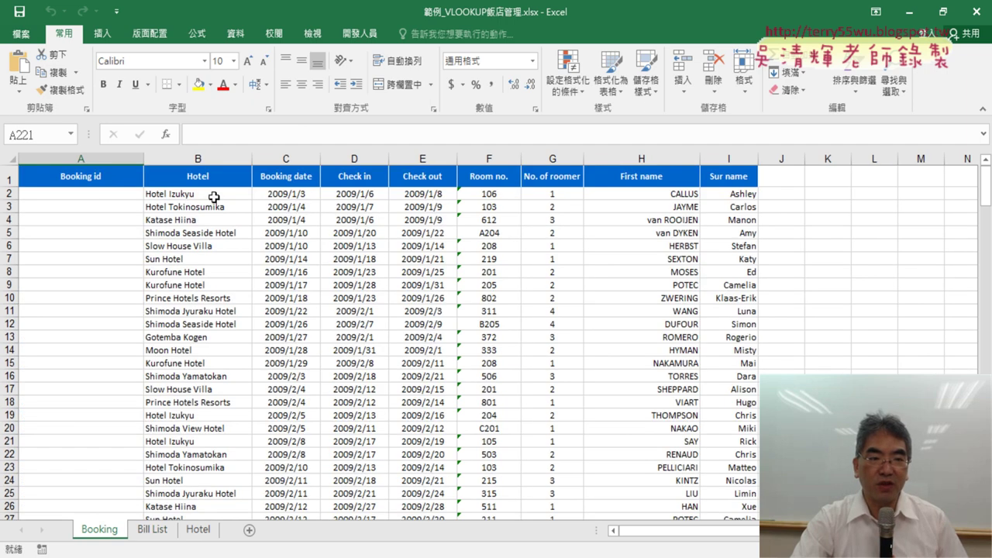
# Step: Select A2 on the Booking sheet and switch to the Chrome window with the VBA notes
pyautogui.click(117, 191)
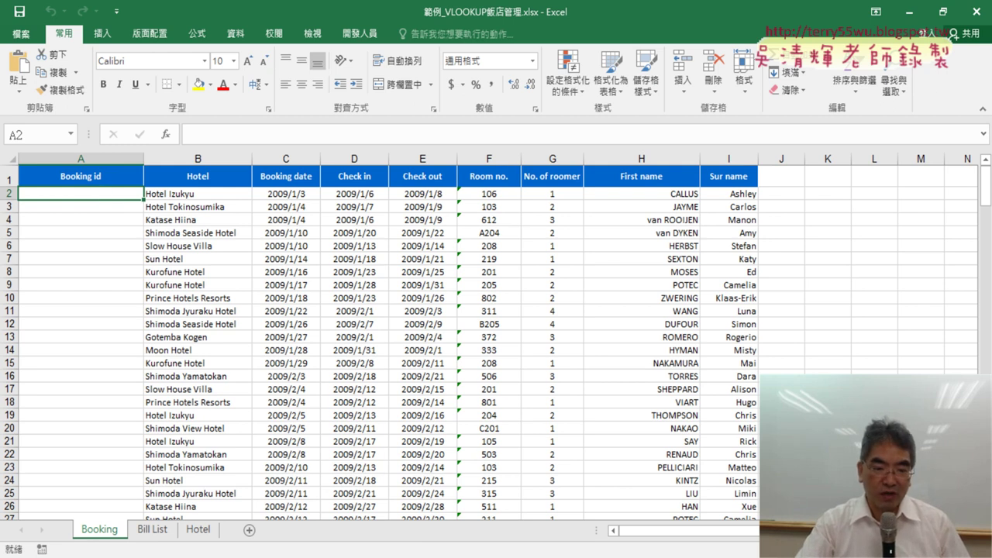
pyautogui.hotkey('alt', 'Tab')
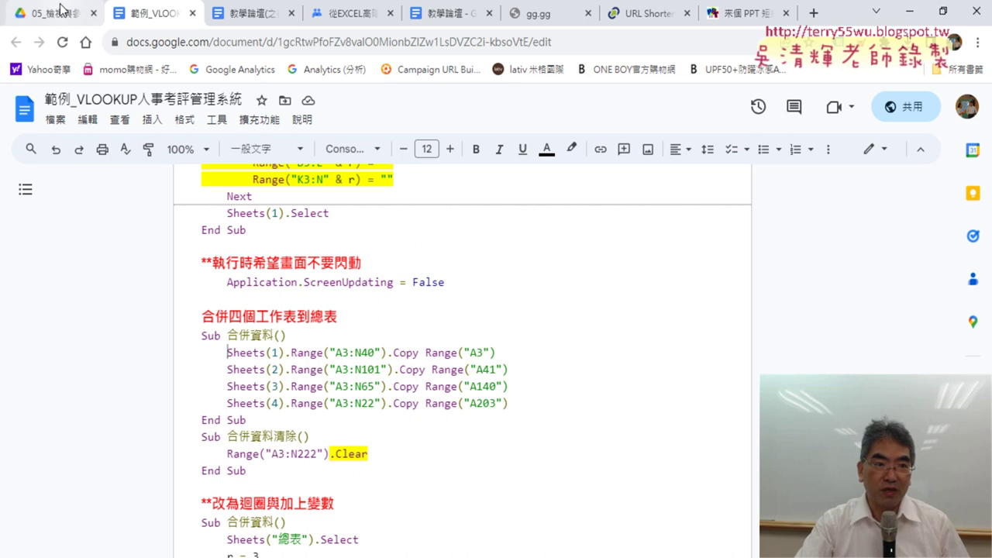
# Step: Open 範例_VLOOKUP飯店管理 from Google Drive and highlight its 題目 heading
pyautogui.click(61, 9)
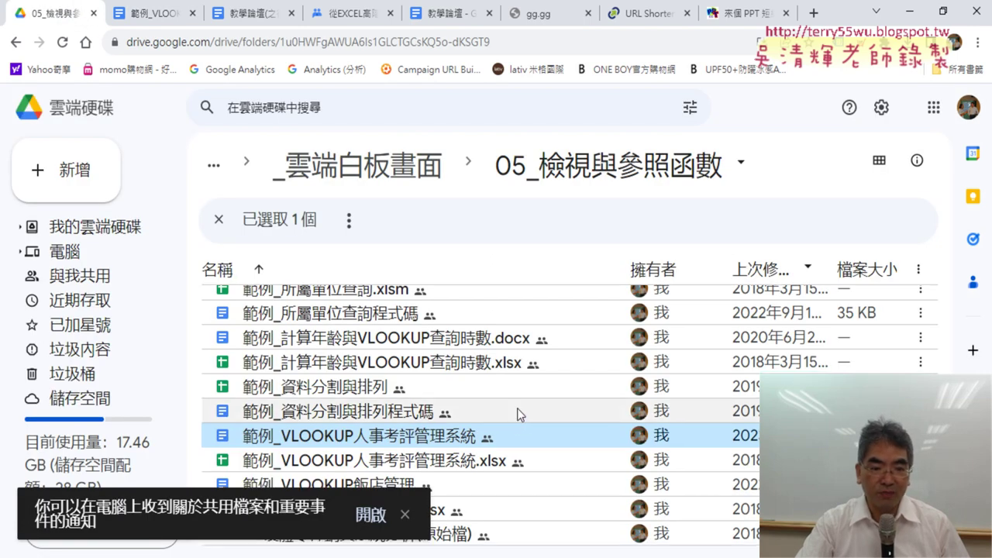
pyautogui.doubleClick(467, 479)
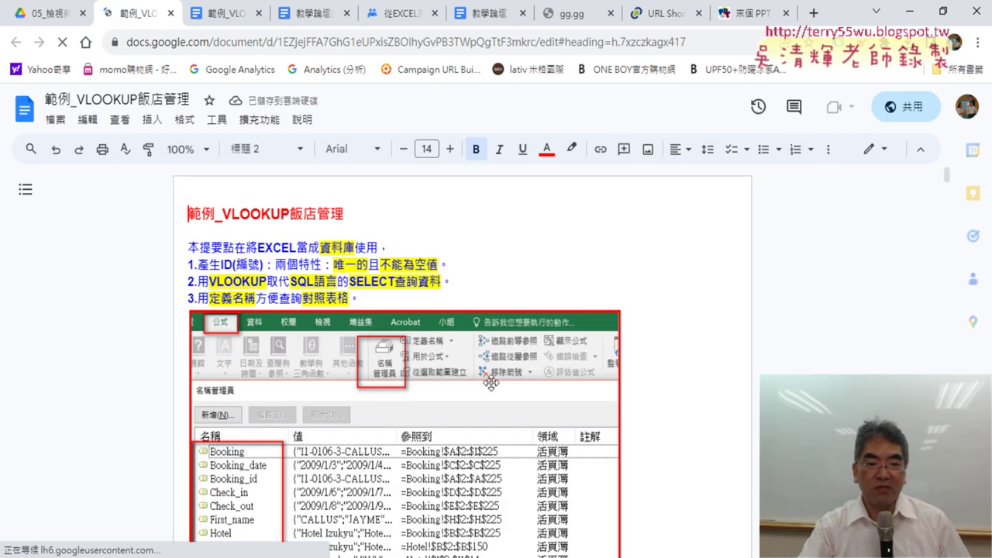
pyautogui.scroll(-1, 689, 288)
pyautogui.scroll(-2, 689, 288)
pyautogui.scroll(-2, 690, 288)
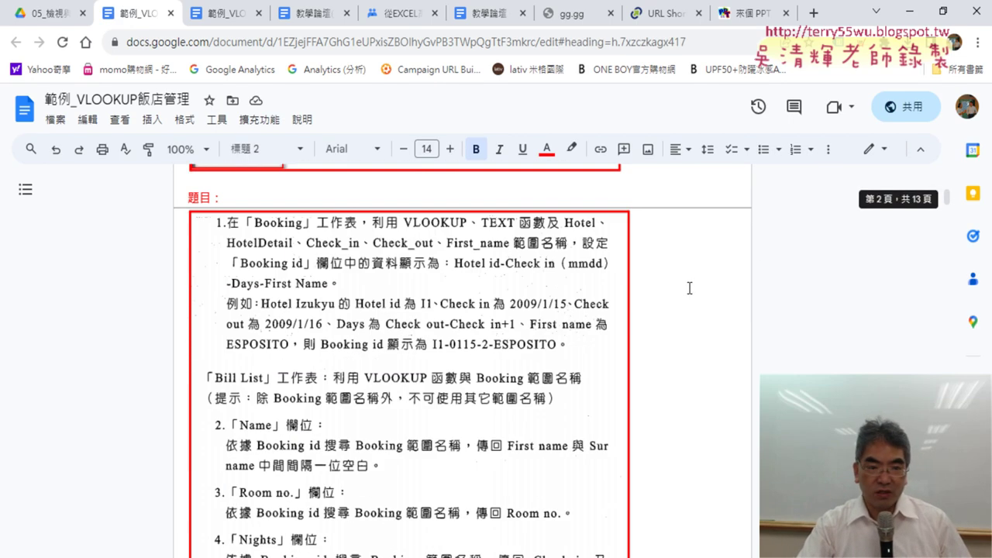
pyautogui.moveTo(188, 198); pyautogui.dragTo(228, 191)
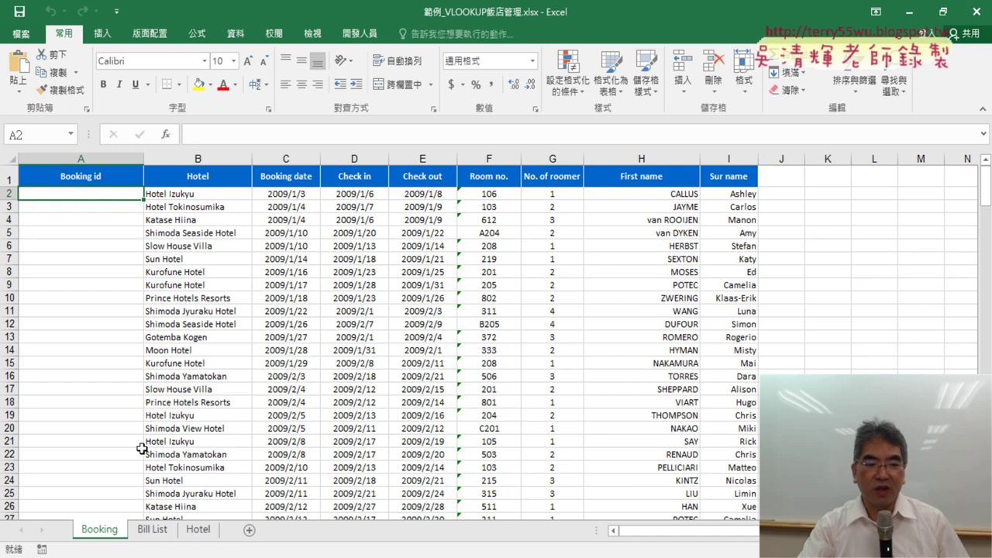
# Step: Step through Bill List cells B2 to F2 (Name, Room no., Nights, Price, Amount) and select B2:F2
pyautogui.click(153, 531)
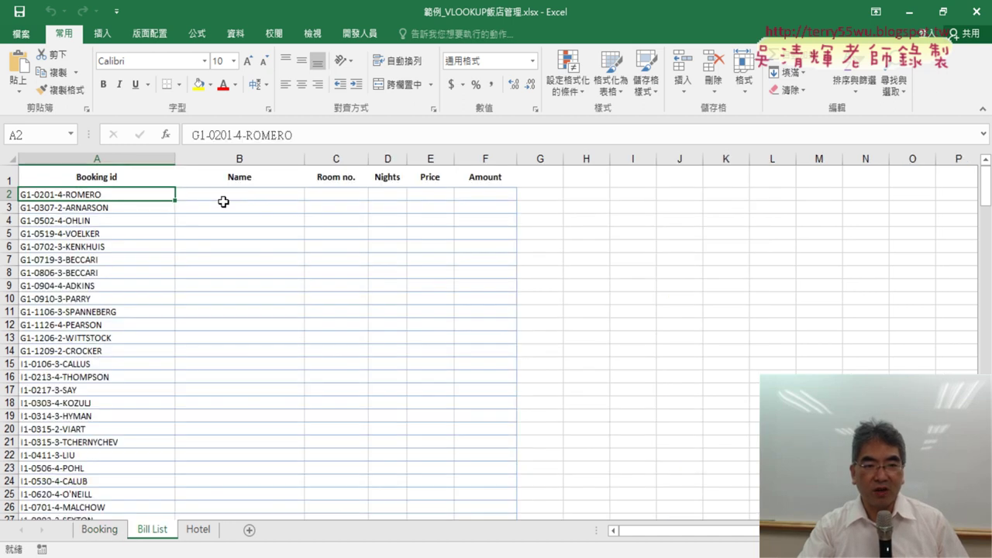
pyautogui.click(281, 197)
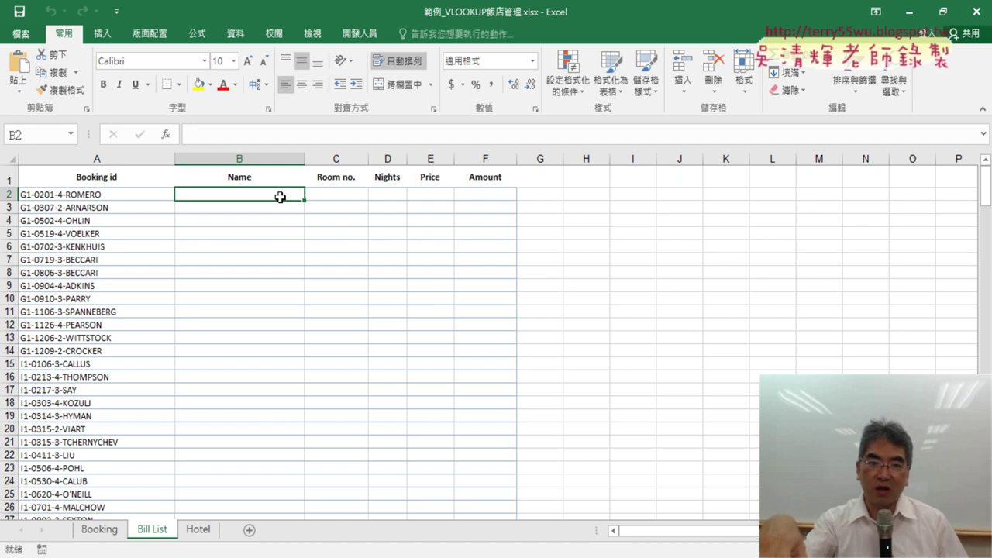
pyautogui.click(344, 201)
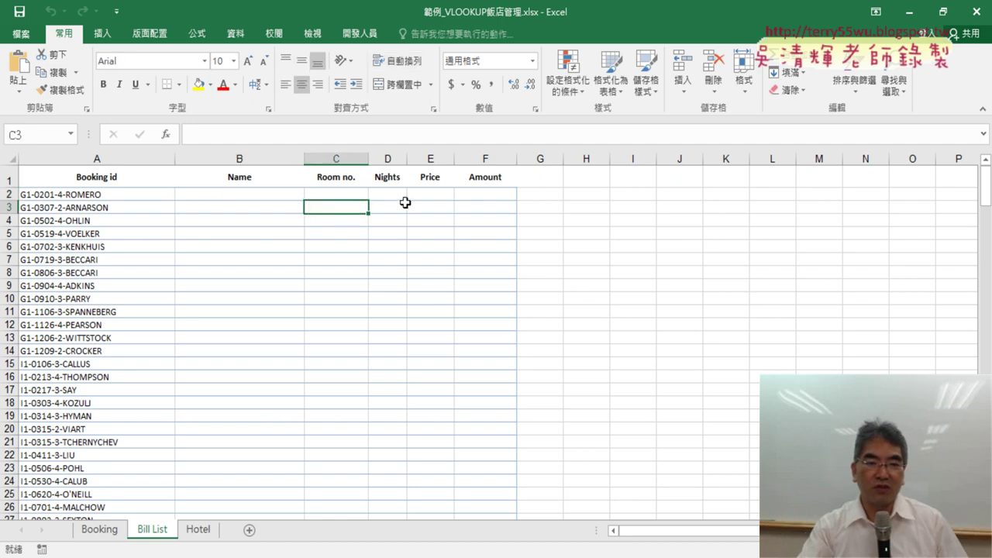
pyautogui.click(391, 195)
pyautogui.click(431, 195)
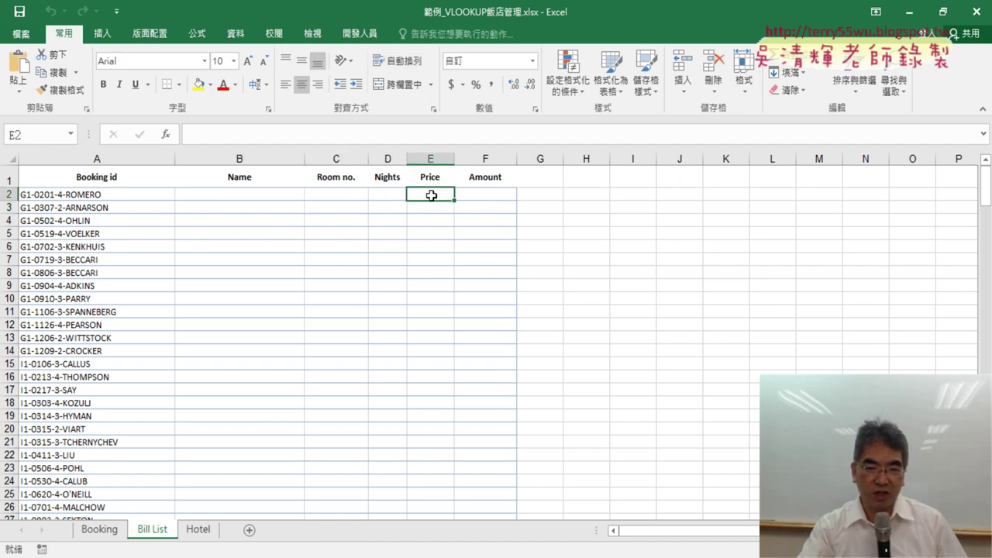
pyautogui.click(508, 195)
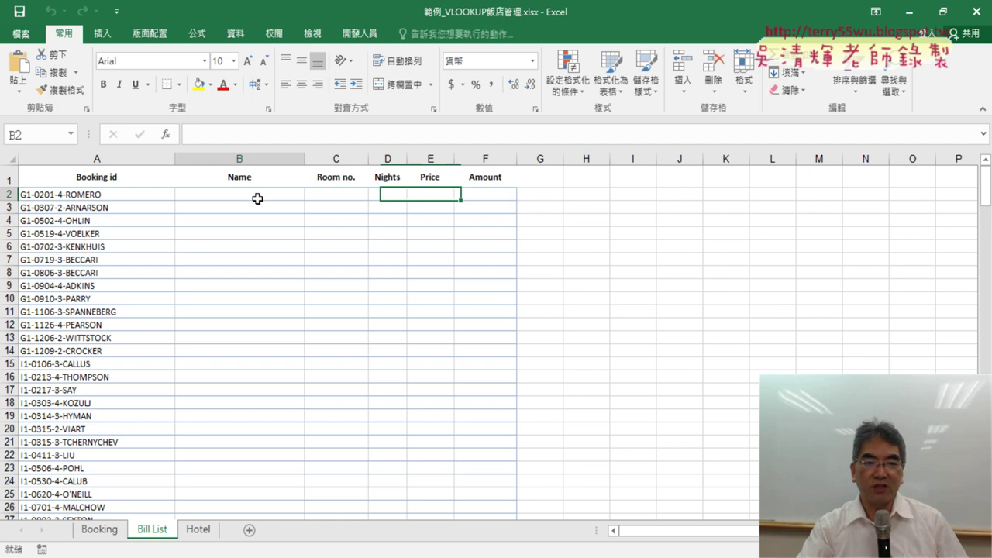
pyautogui.moveTo(259, 197); pyautogui.dragTo(501, 195)
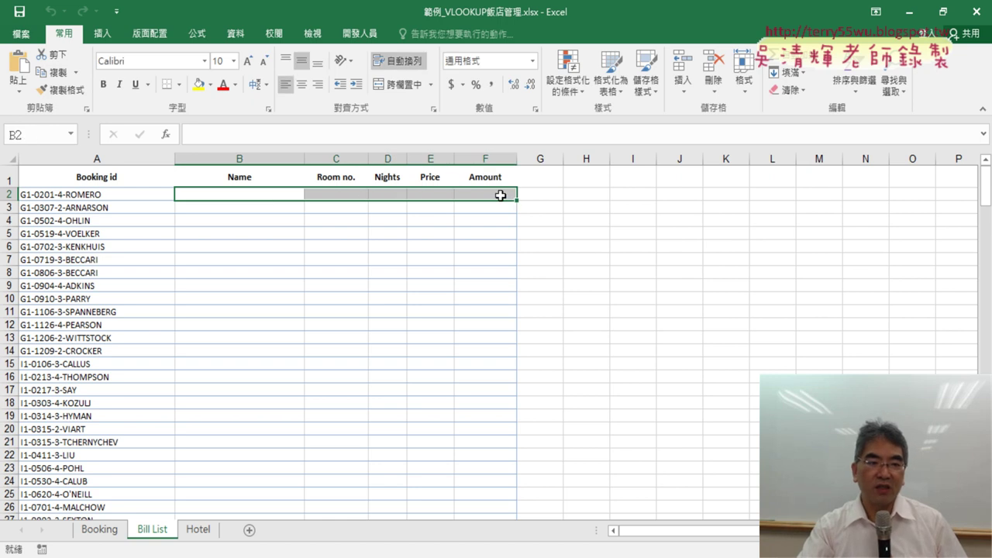
# Step: Flip between the Booking and Bill List sheets, then return to the Google Docs task sheet
pyautogui.click(100, 532)
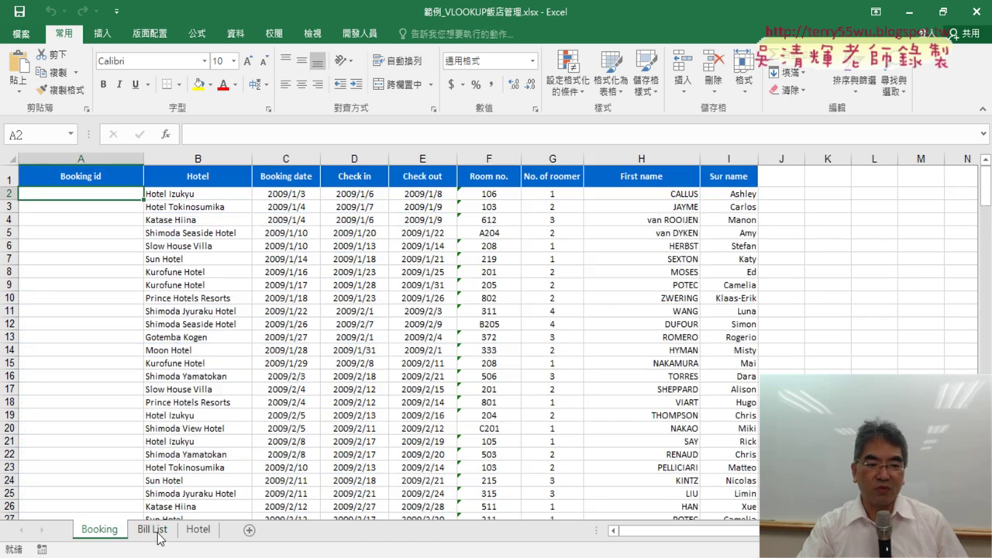
pyautogui.click(156, 535)
pyautogui.click(108, 538)
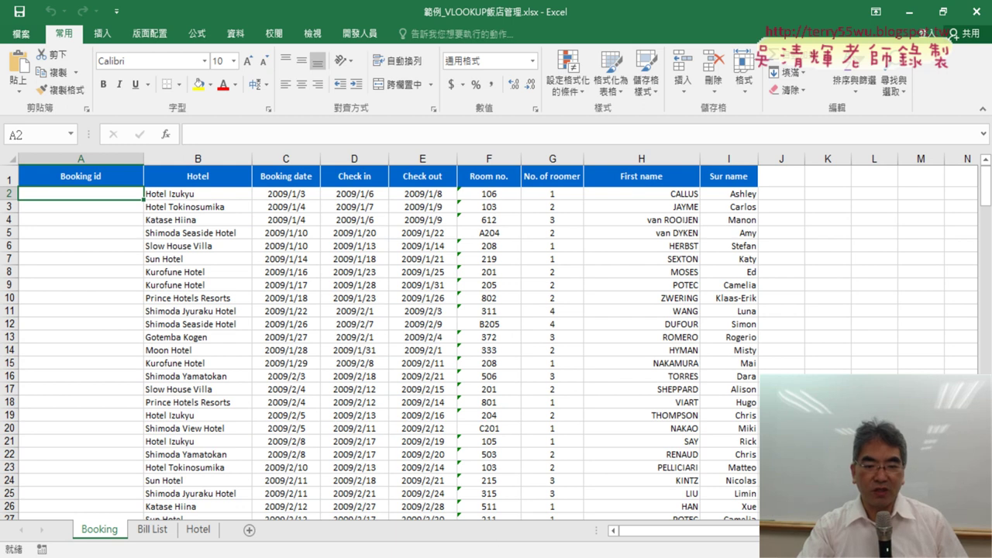
pyautogui.hotkey('alt', 'Tab')
# Step: Scroll the task document through the Bill List items to 問題1's Booking id example
pyautogui.scroll(-4, 404, 347)
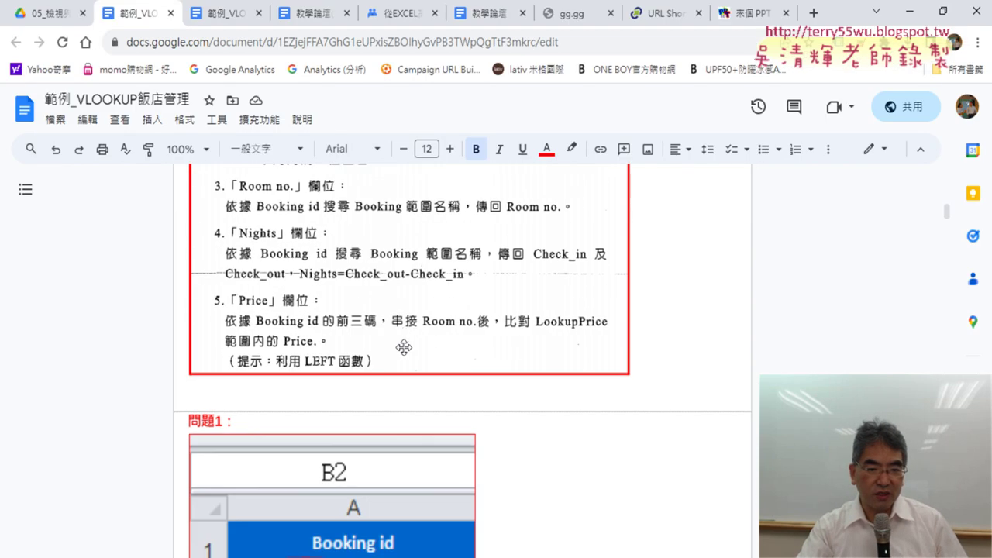
pyautogui.scroll(2, 404, 347)
pyautogui.scroll(2, 285, 243)
pyautogui.scroll(2, 419, 390)
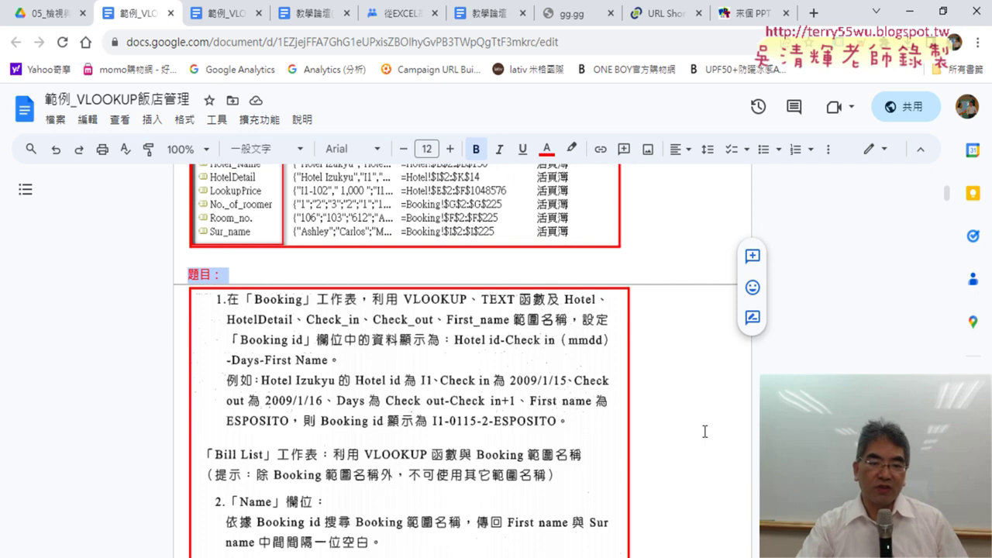
pyautogui.scroll(-3, 705, 430)
pyautogui.scroll(-3, 704, 431)
pyautogui.scroll(-1, 705, 429)
pyautogui.scroll(-1, 705, 428)
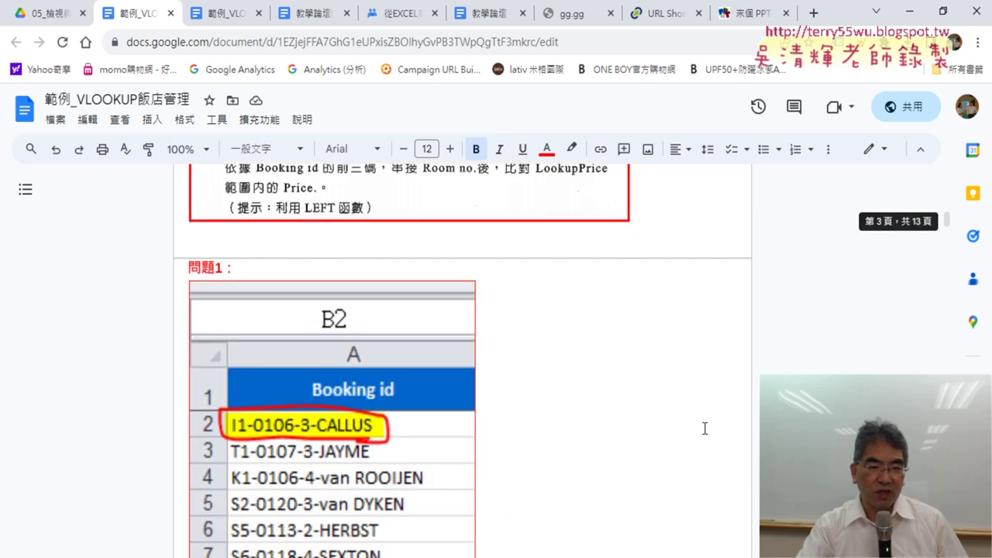
pyautogui.scroll(-1, 704, 428)
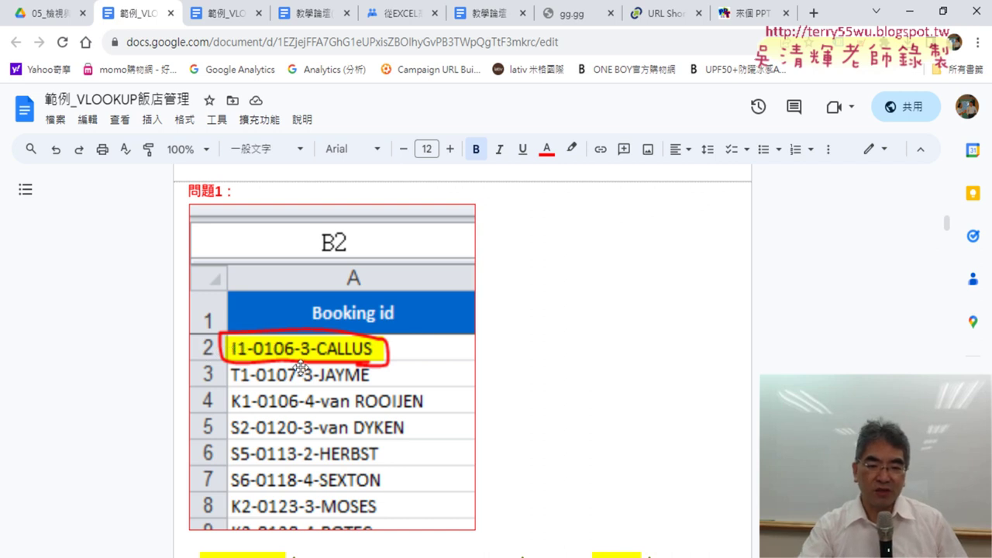
# Step: Return to Excel and resize its window to sit over the task document
pyautogui.hotkey('alt', 'Tab')
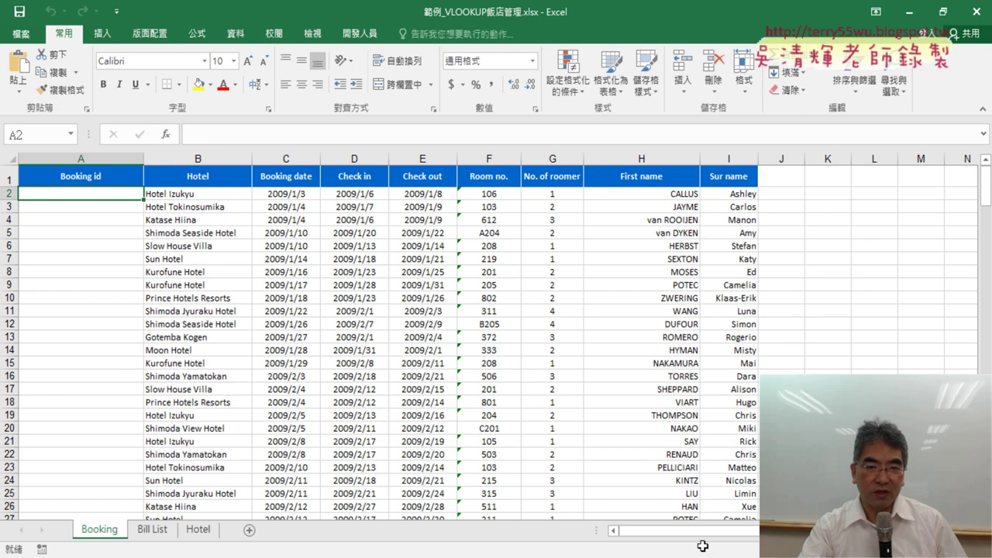
pyautogui.moveTo(336, 11)
pyautogui.mouseDown()
pyautogui.moveTo(692, 100)
pyautogui.moveTo(698, 175)
pyautogui.mouseUp()
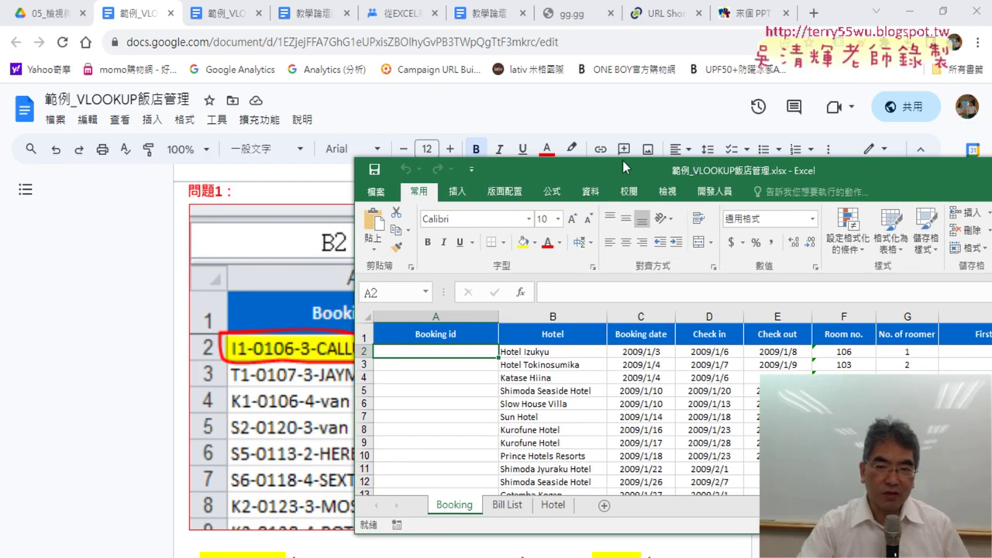
pyautogui.moveTo(617, 166); pyautogui.dragTo(624, 170)
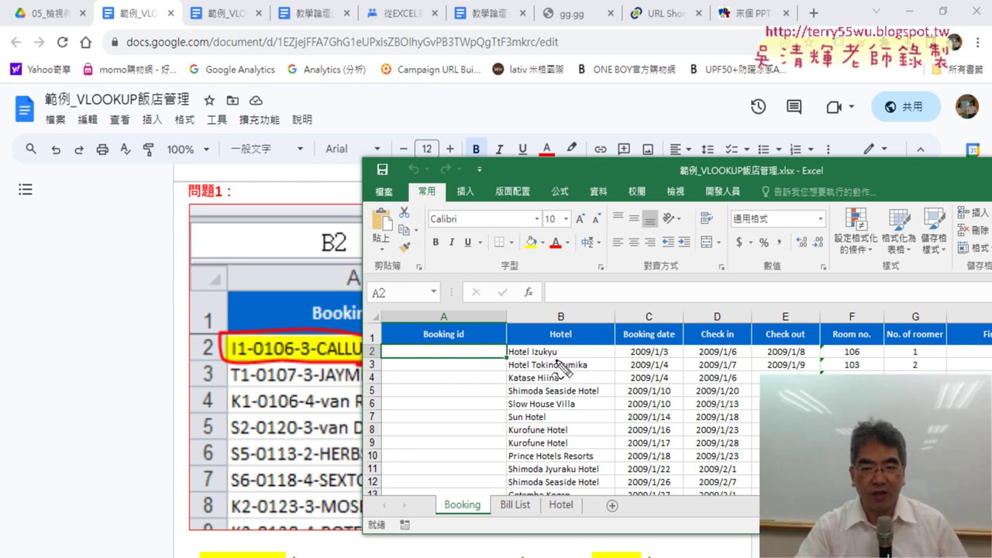
# Step: Circle the hotel name Hotel Izukyu, clear the annotation, and show the 公式 (Formulas) ribbon
pyautogui.moveTo(504, 360)
pyautogui.mouseDown()
pyautogui.moveTo(543, 345)
pyautogui.moveTo(572, 361)
pyautogui.mouseUp()
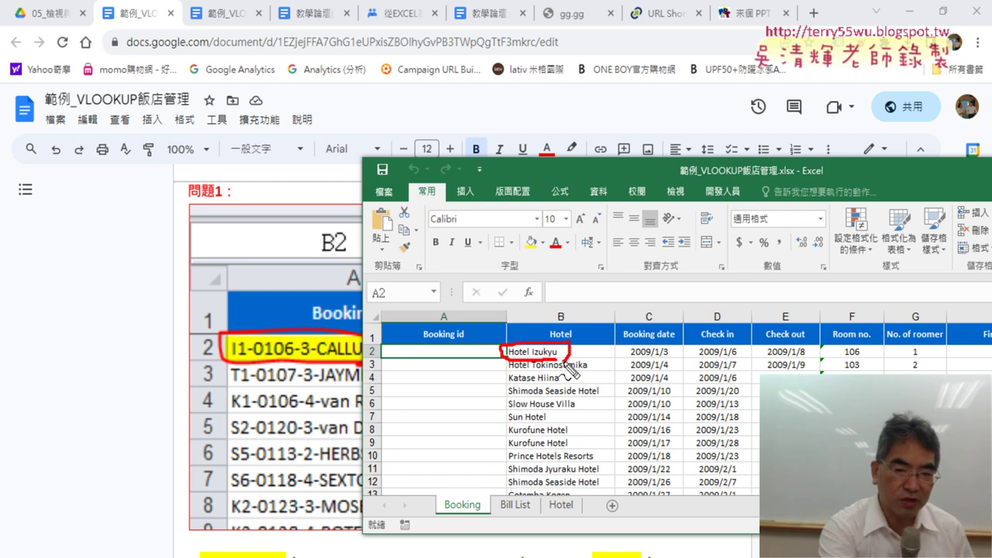
pyautogui.press('Escape')
pyautogui.click(561, 192)
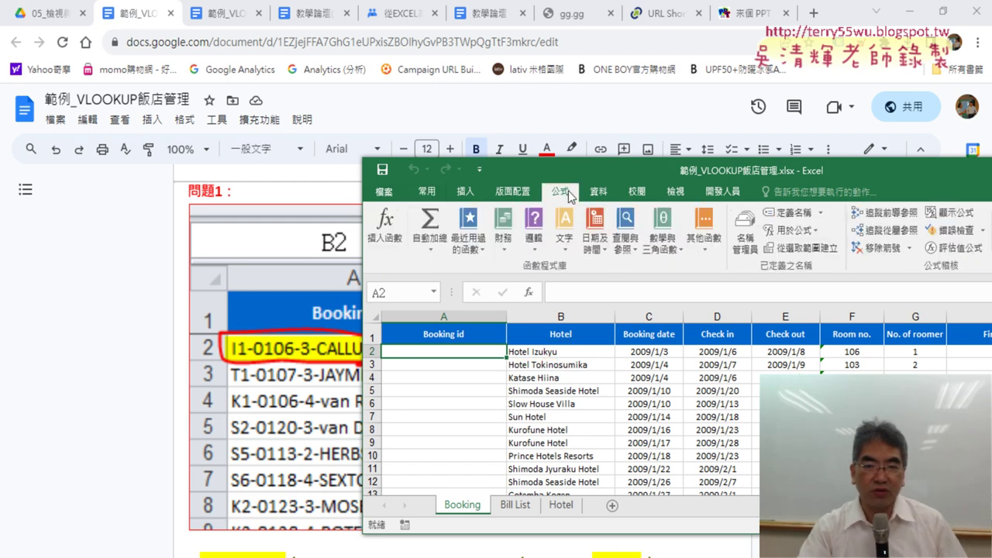
pyautogui.click(743, 242)
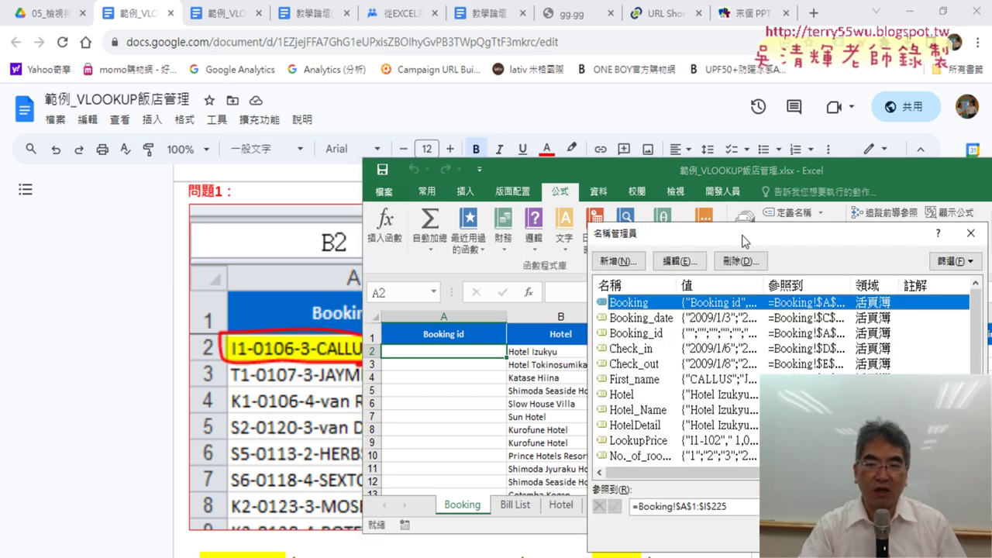
pyautogui.moveTo(743, 235); pyautogui.dragTo(682, 120)
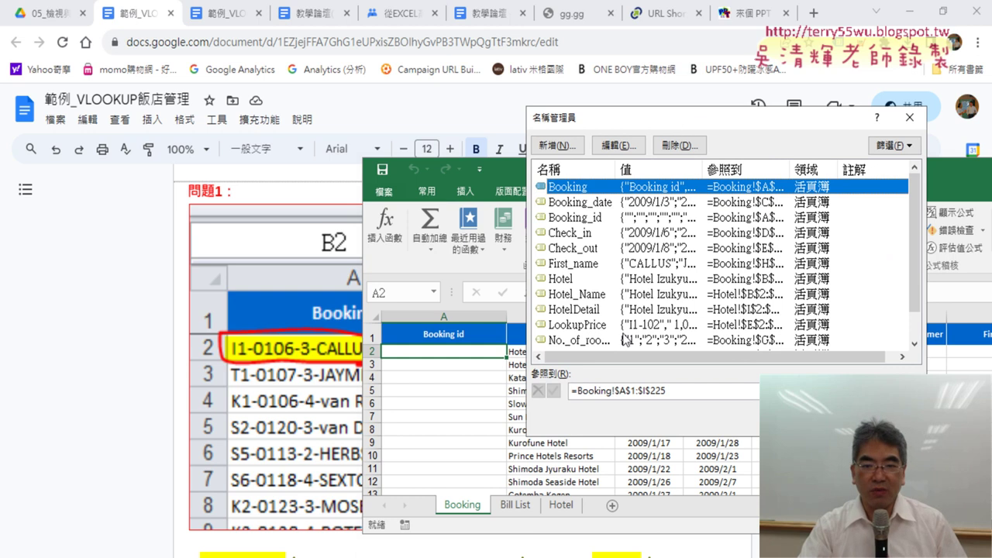
pyautogui.click(587, 312)
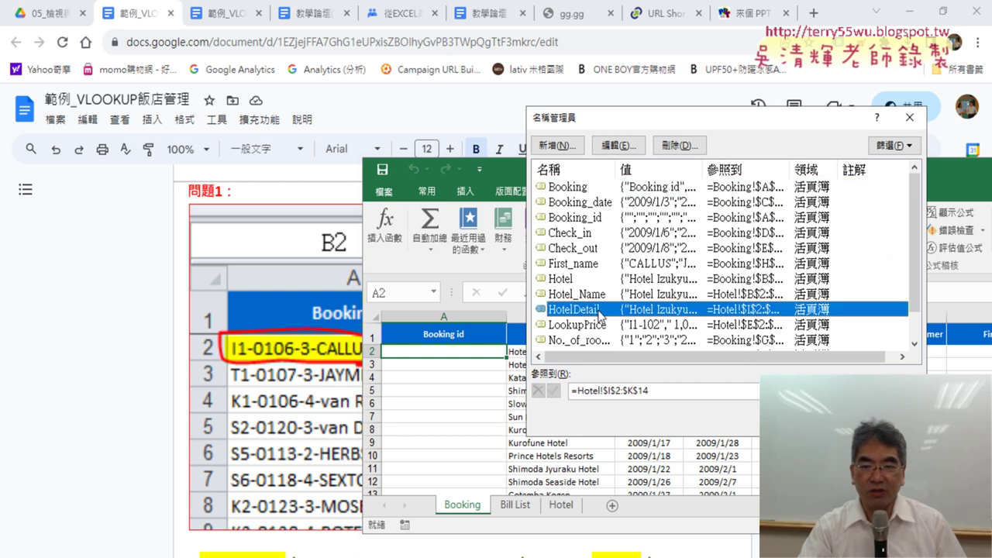
pyautogui.click(651, 388)
pyautogui.moveTo(710, 121)
pyautogui.mouseDown()
pyautogui.moveTo(389, 33)
pyautogui.moveTo(273, 18)
pyautogui.moveTo(286, 18)
pyautogui.mouseUp()
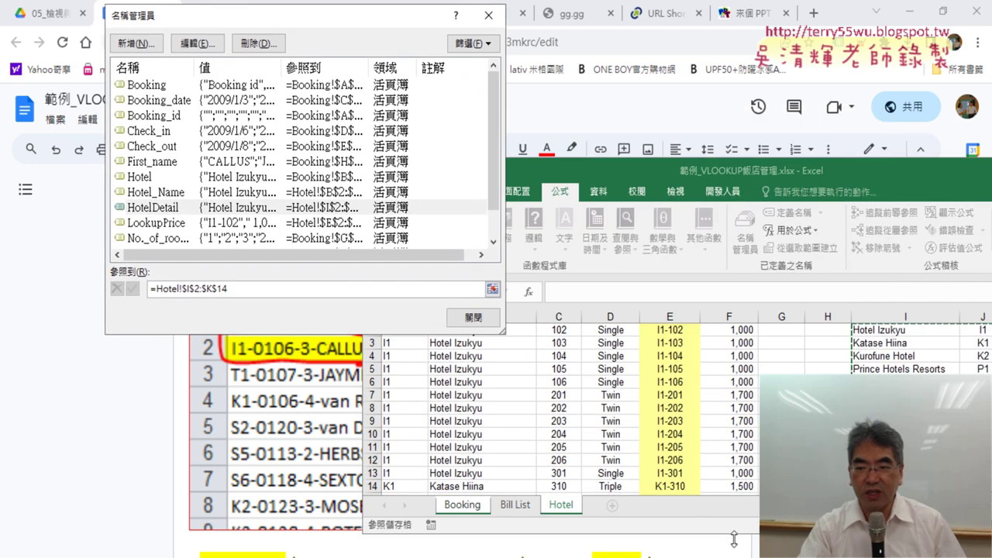
pyautogui.hscroll(1, 687, 403)
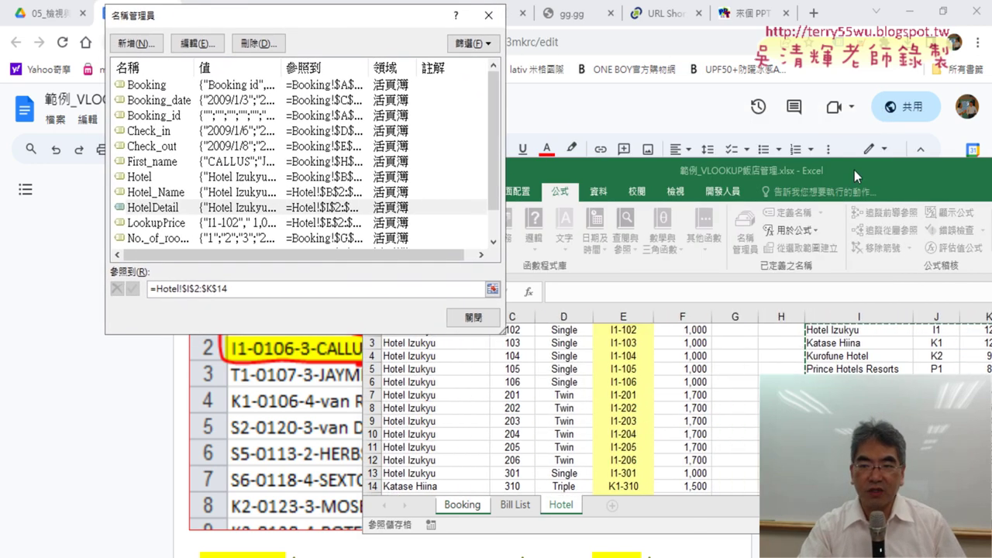
pyautogui.moveTo(852, 168); pyautogui.dragTo(759, 169)
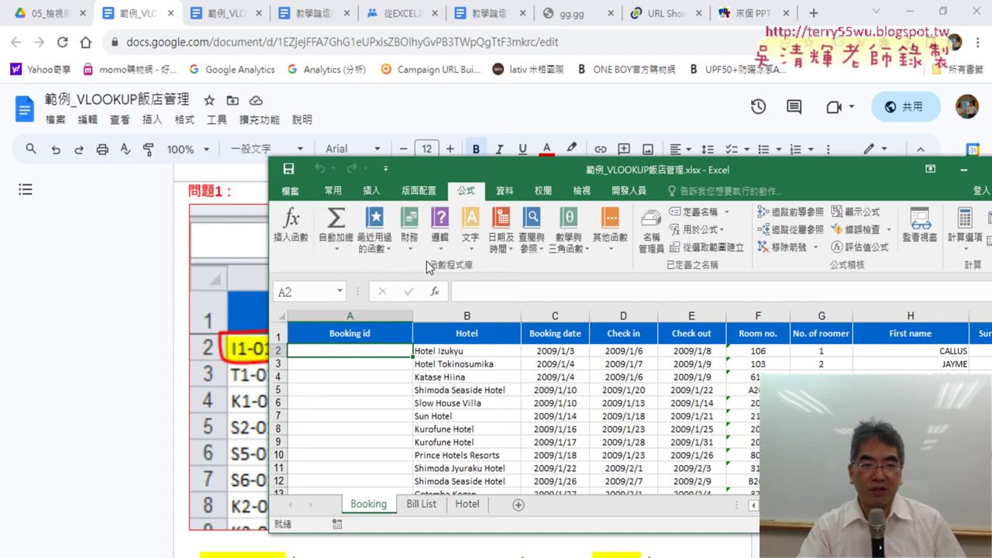
pyautogui.moveTo(481, 178); pyautogui.dragTo(546, 172)
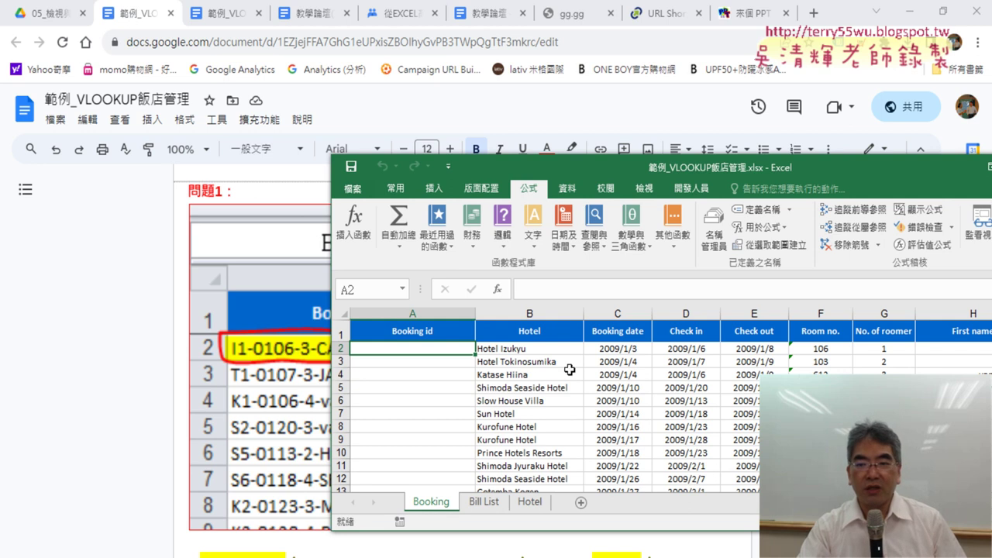
pyautogui.click(689, 352)
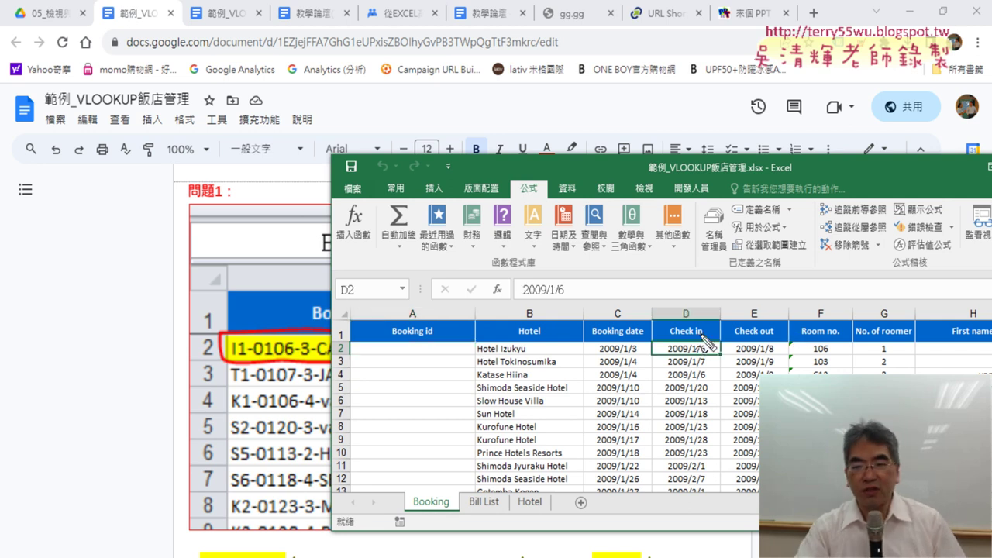
pyautogui.moveTo(686, 347)
pyautogui.mouseDown()
pyautogui.moveTo(704, 346)
pyautogui.moveTo(710, 363)
pyautogui.mouseUp()
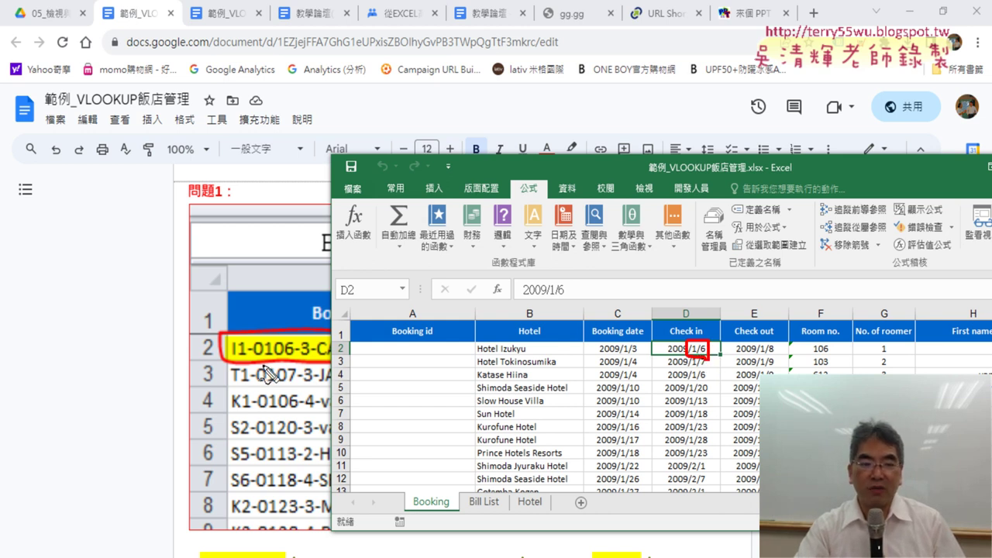
pyautogui.moveTo(259, 358); pyautogui.dragTo(293, 358)
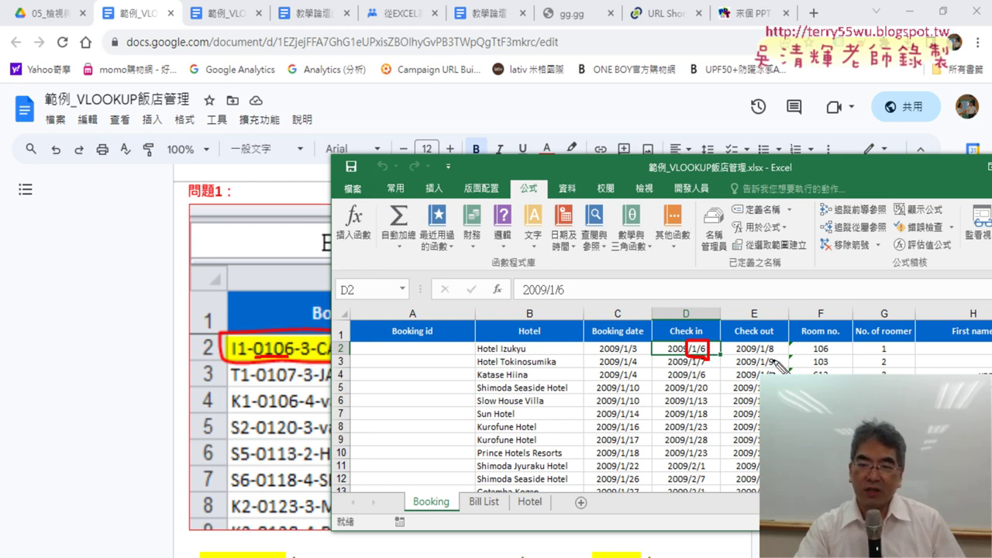
pyautogui.moveTo(771, 356); pyautogui.dragTo(758, 357)
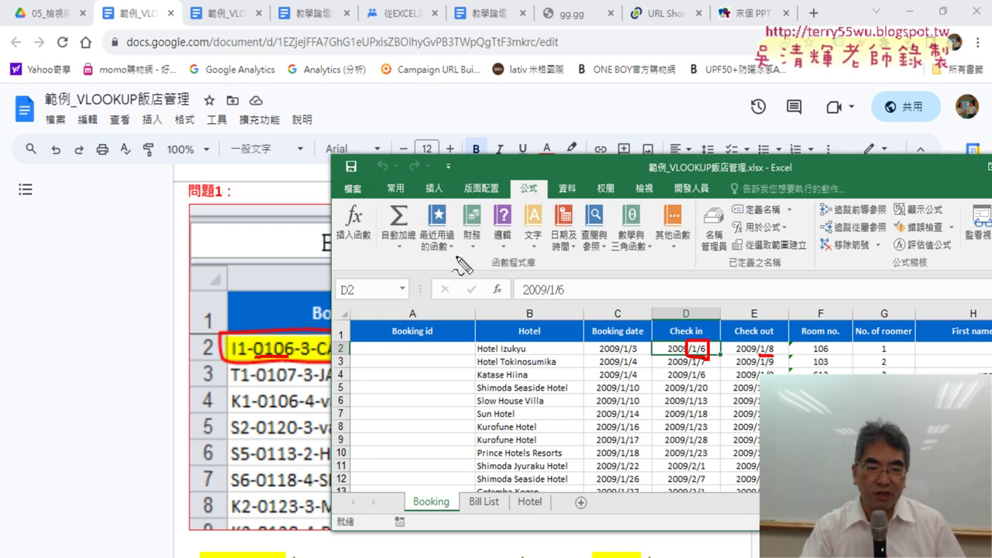
pyautogui.press('Escape')
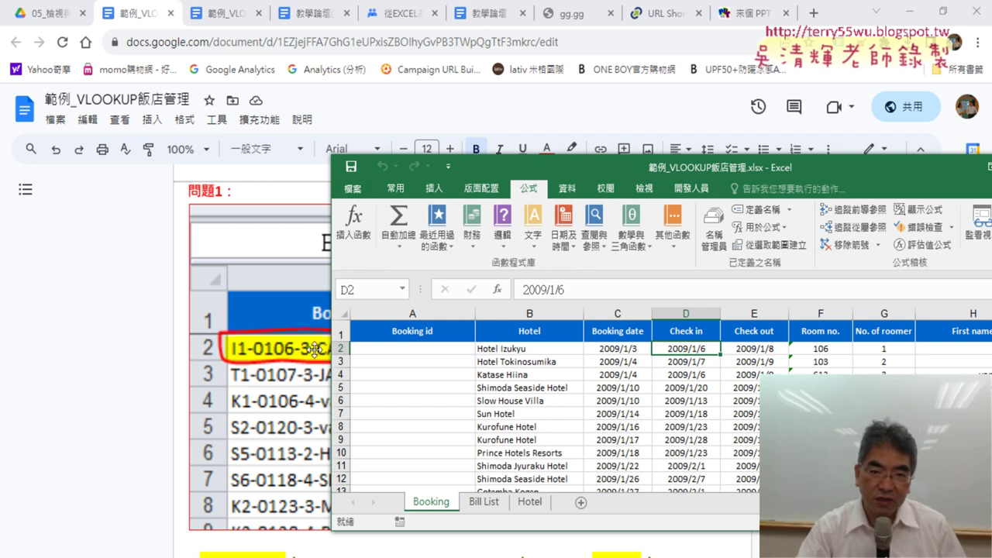
pyautogui.moveTo(529, 160)
pyautogui.mouseDown()
pyautogui.moveTo(583, 165)
pyautogui.moveTo(405, 136)
pyautogui.mouseUp()
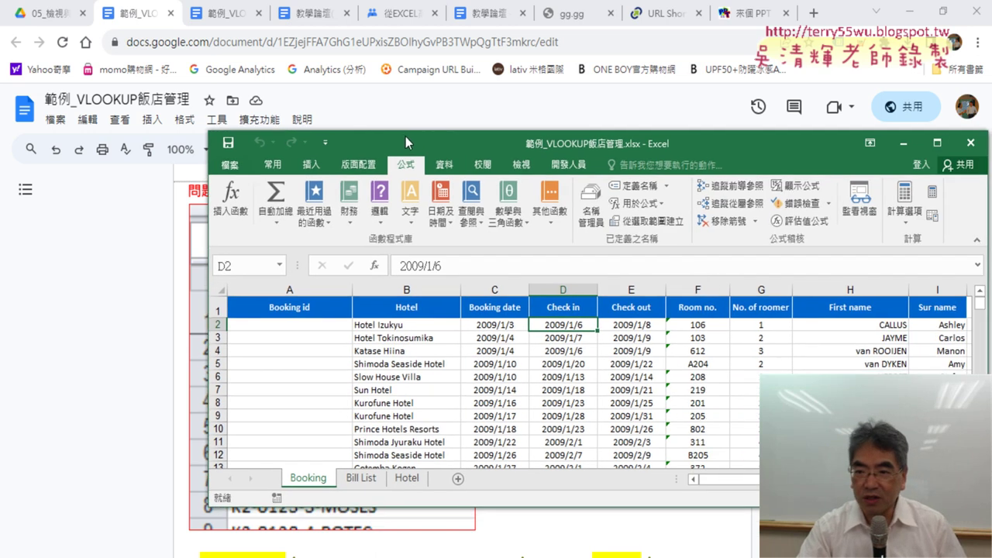
pyautogui.click(895, 325)
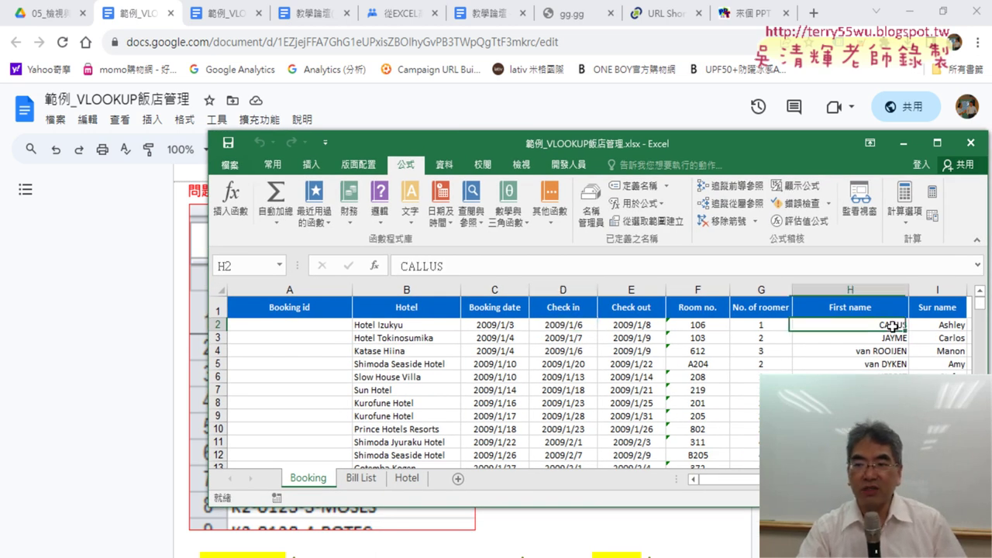
pyautogui.click(316, 331)
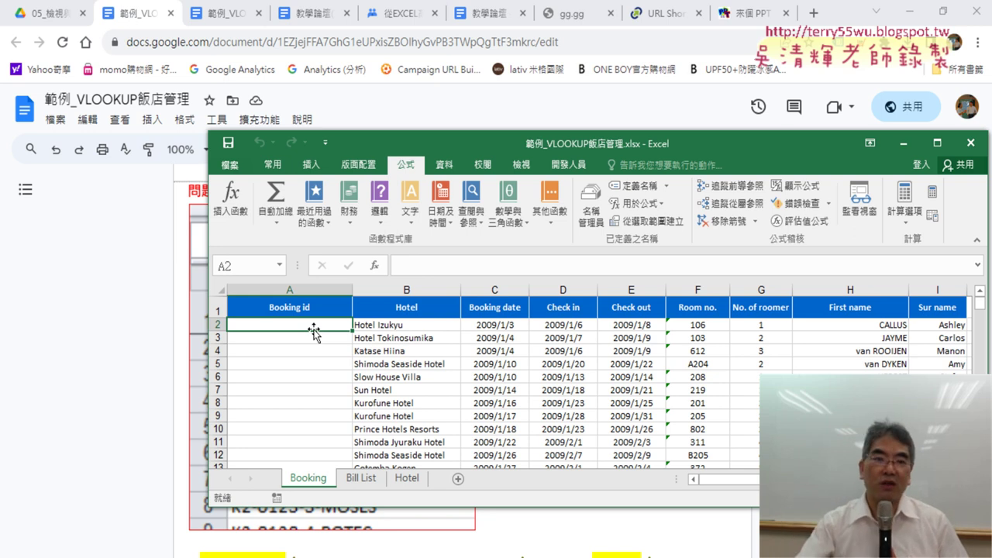
pyautogui.moveTo(490, 150); pyautogui.dragTo(648, 167)
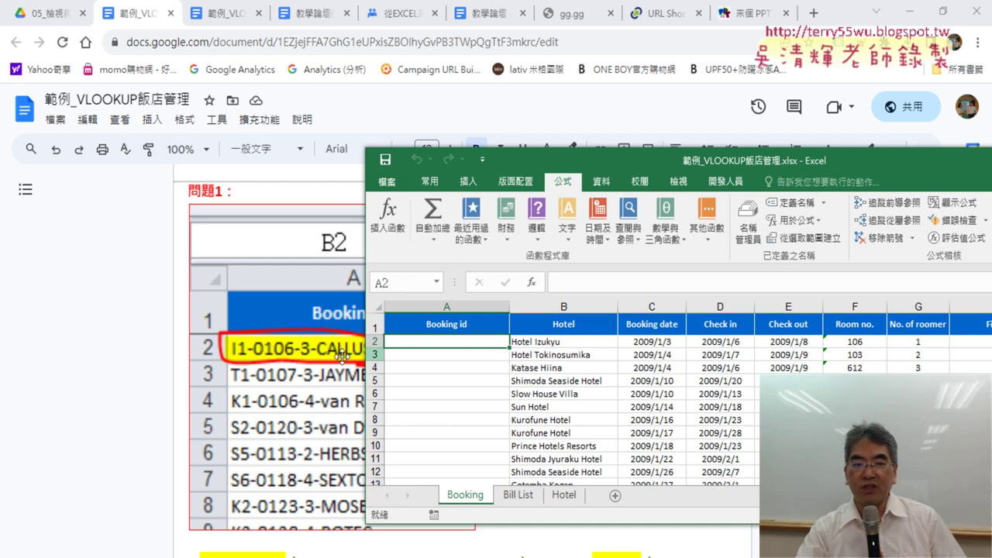
# Step: On the Bill List sheet, point out the booking ID in A2 and the empty cells B2:F2
pyautogui.click(463, 343)
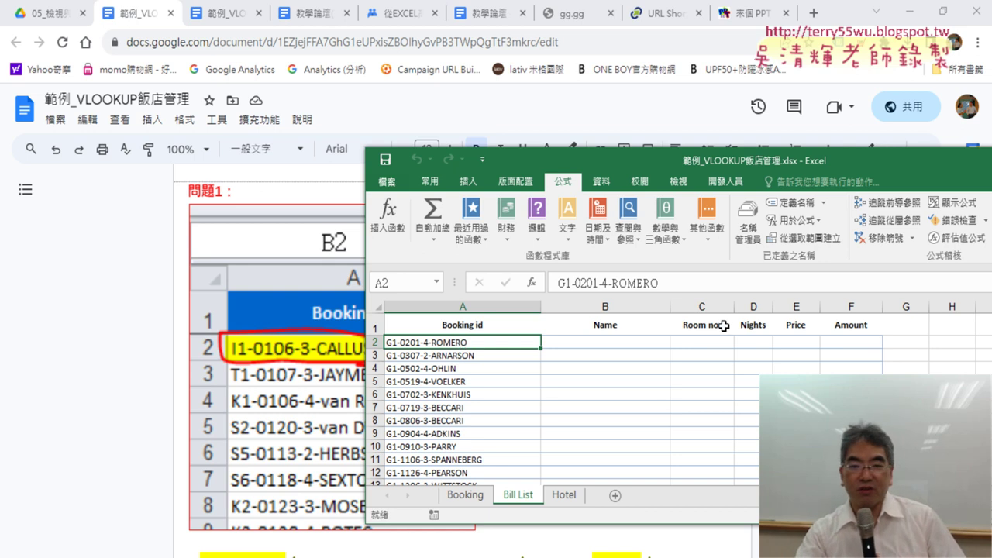
pyautogui.click(625, 344)
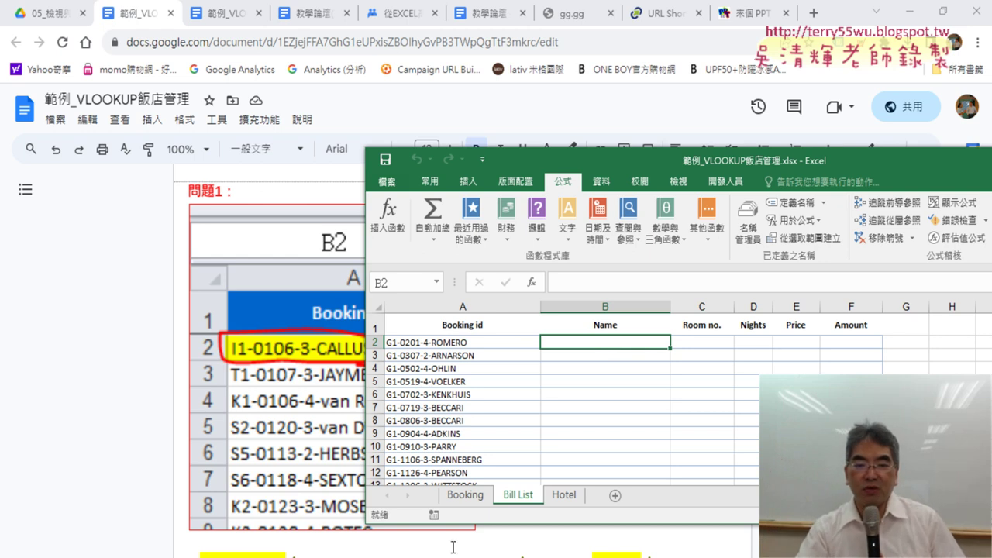
pyautogui.click(477, 346)
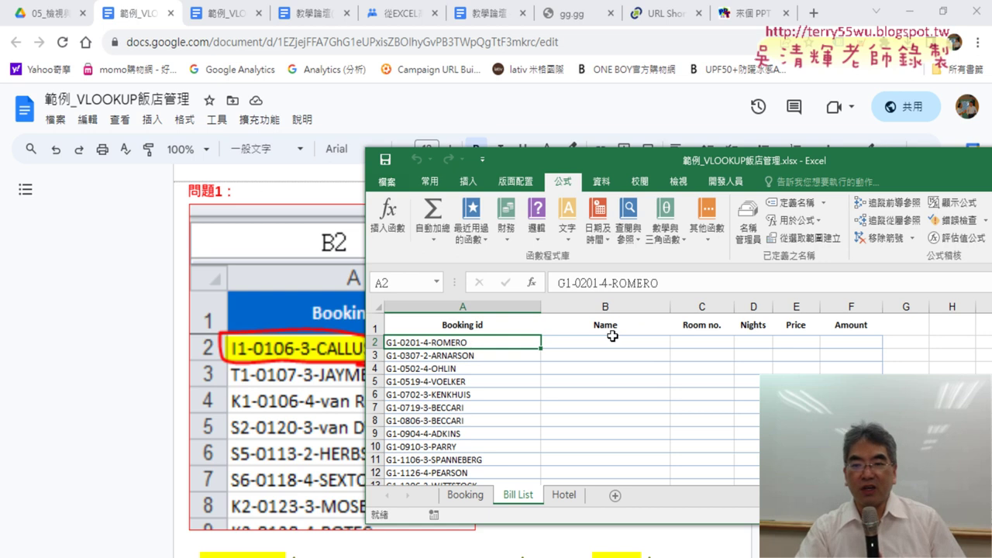
pyautogui.moveTo(601, 342); pyautogui.dragTo(861, 346)
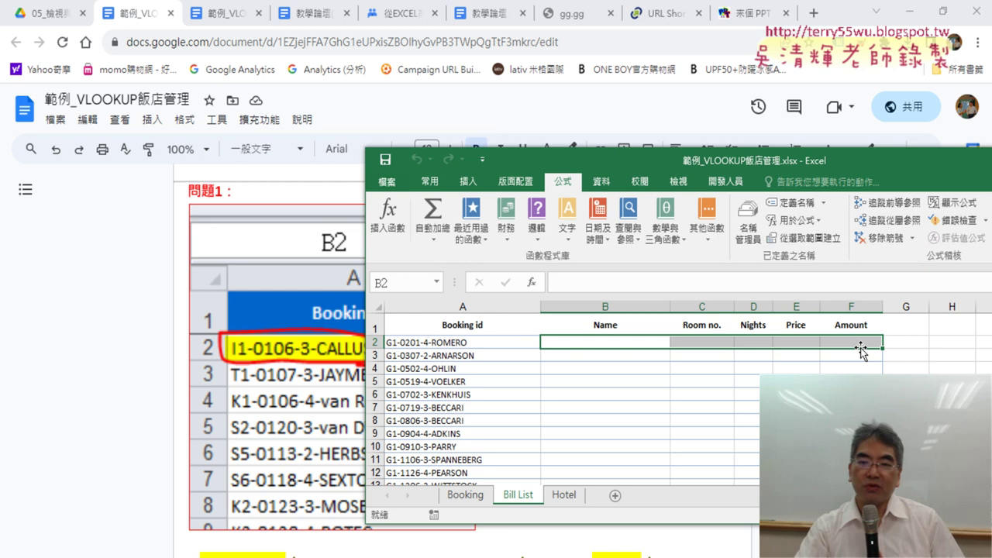
# Step: Delete the booking IDs in A2:A225, then undo to restore them, and stop the screen broadcast
pyautogui.click(515, 345)
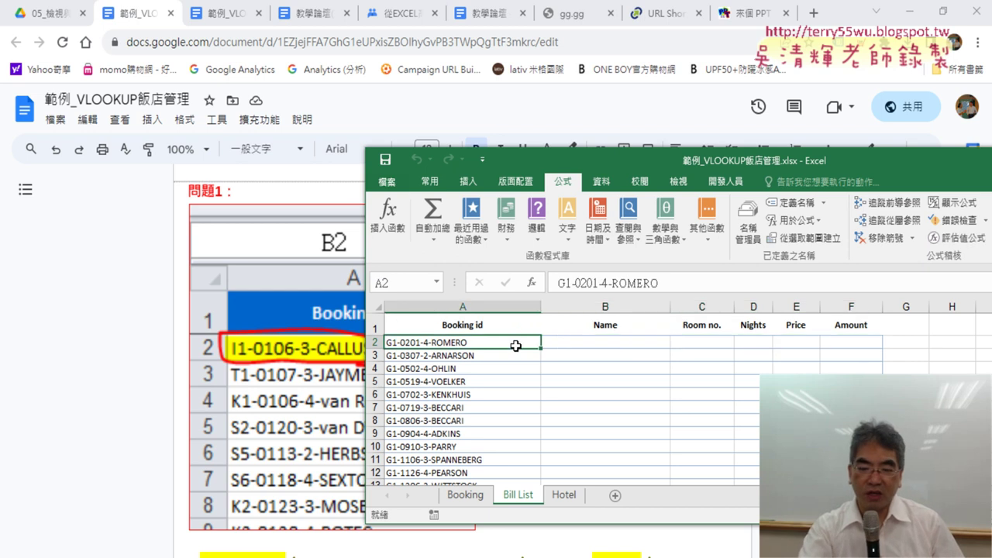
pyautogui.hotkey('ctrl', 'shift', 'Down')
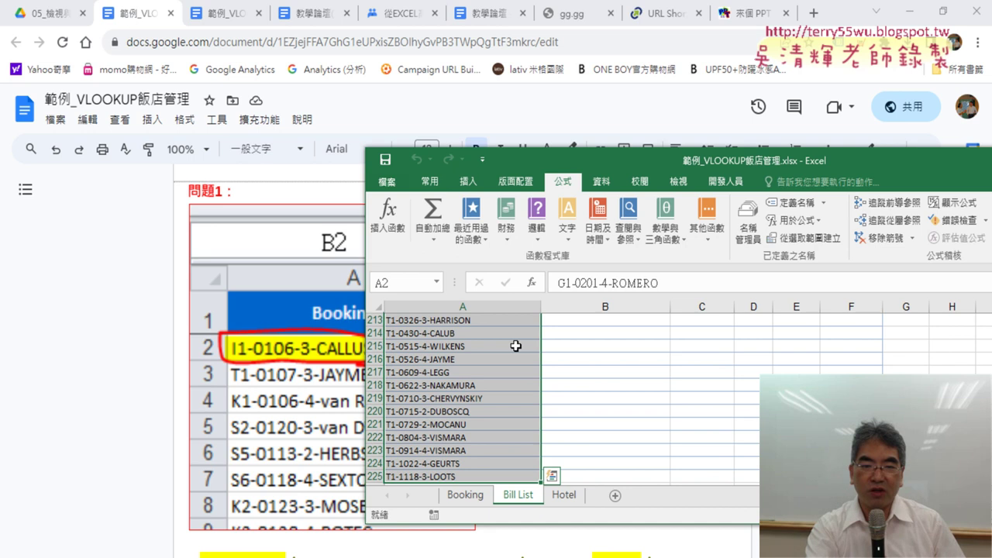
pyautogui.press('Delete')
pyautogui.hotkey('ctrl', 'BackSpace')
pyautogui.click(534, 349)
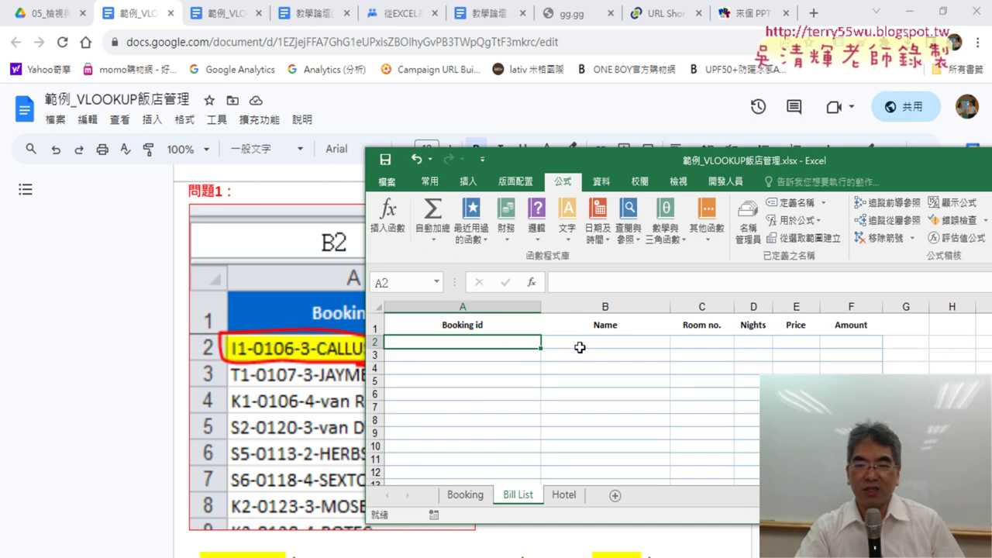
pyautogui.moveTo(589, 350); pyautogui.dragTo(854, 350)
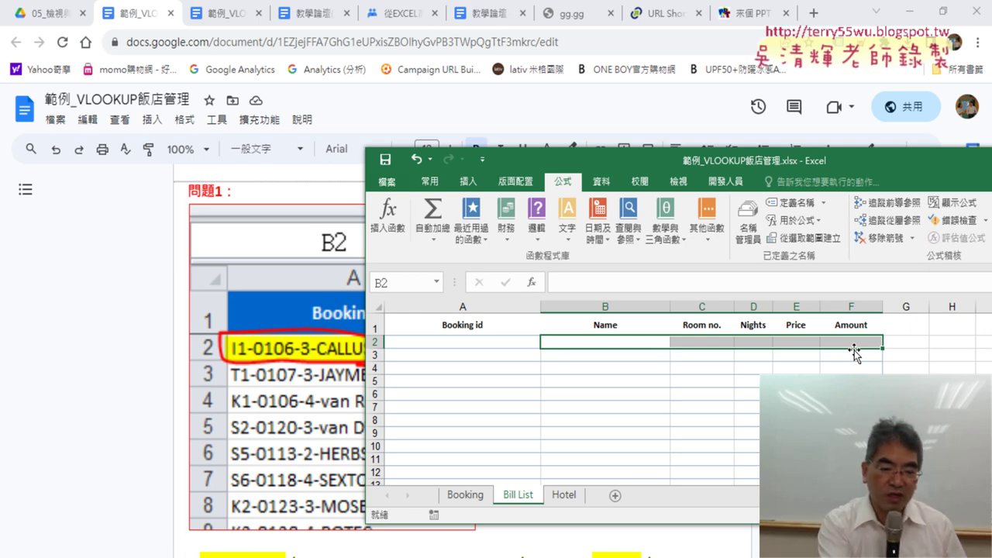
pyautogui.hotkey('ctrl', 'z')
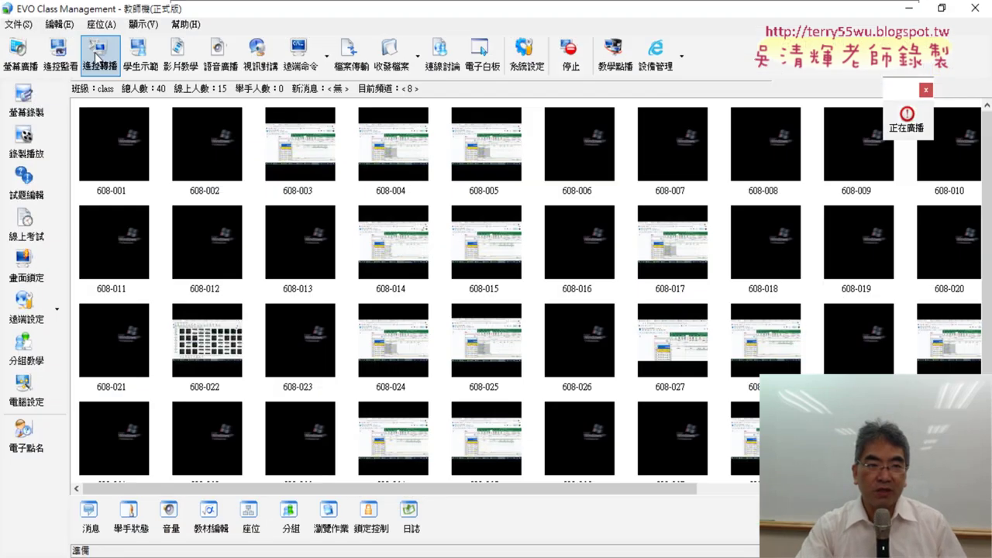
pyautogui.click(585, 56)
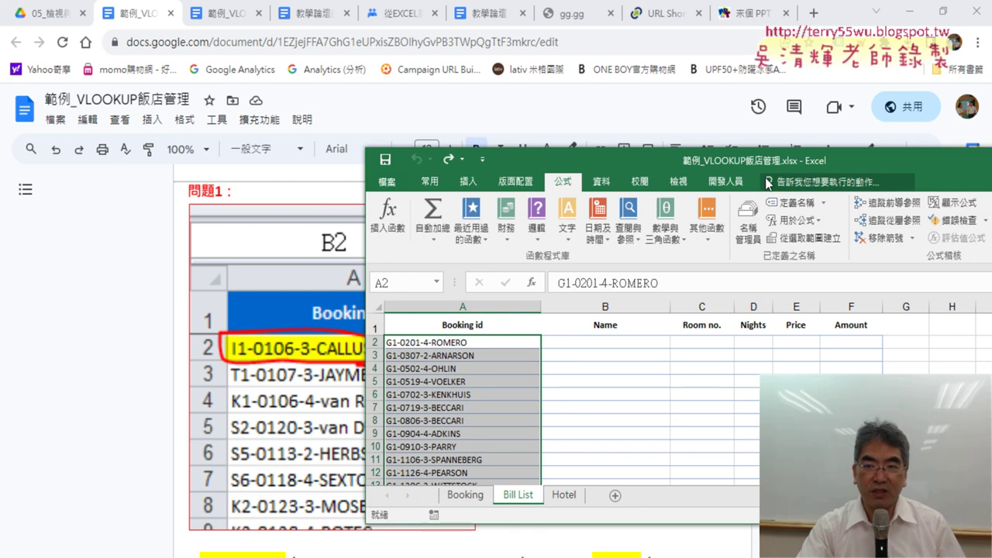
# Step: Maximize the Excel window and go back to the Booking sheet
pyautogui.doubleClick(874, 159)
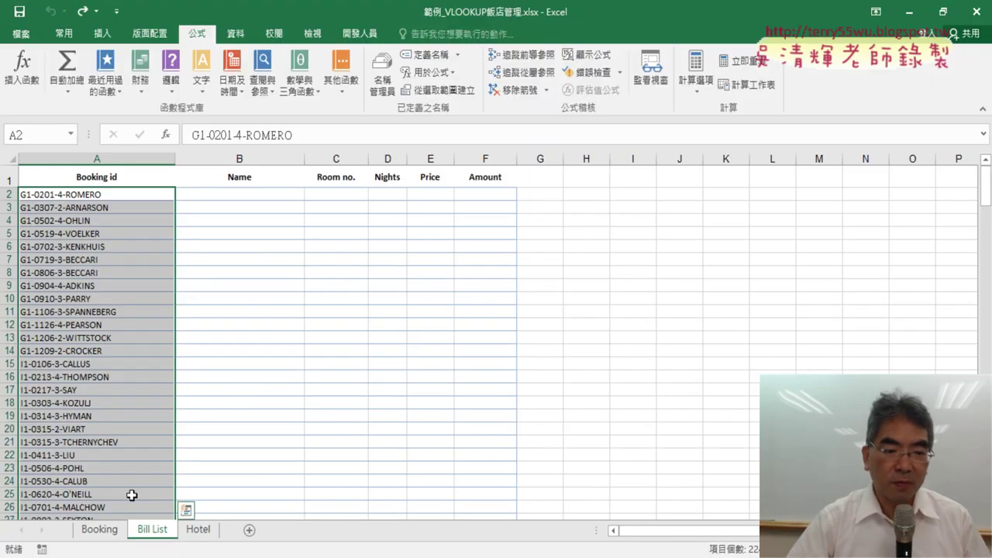
pyautogui.click(100, 529)
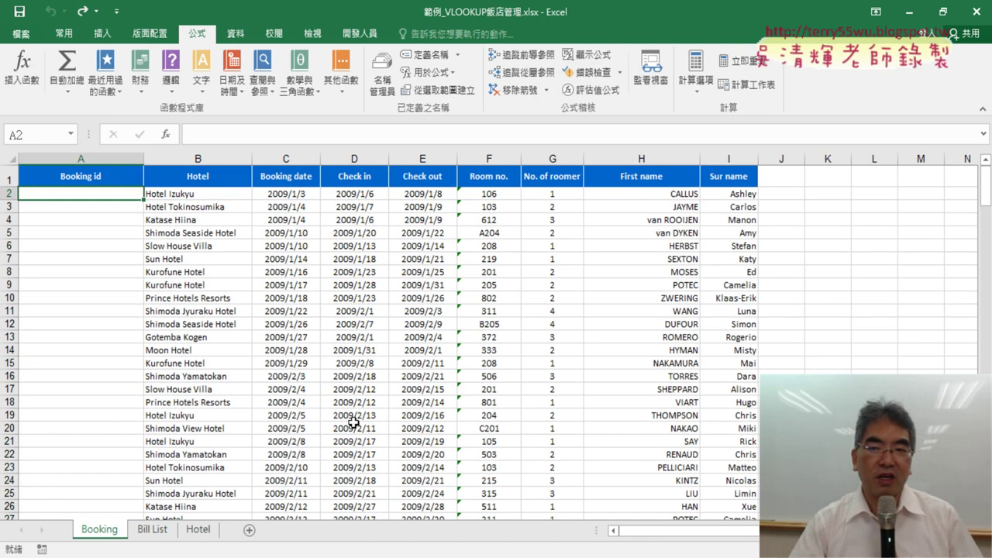